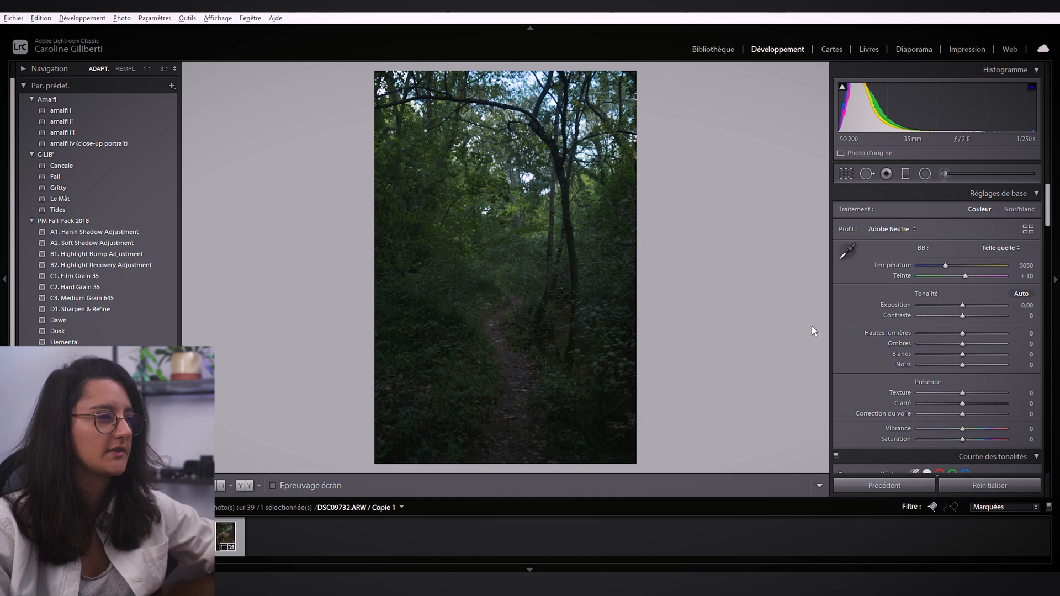
Step: Crop the photo to a 4 x 5 / 8 x 10 ratio, tightening the frame and trimming mainly the treetops
{"action": "left_click", "coordinate": [846, 173]}
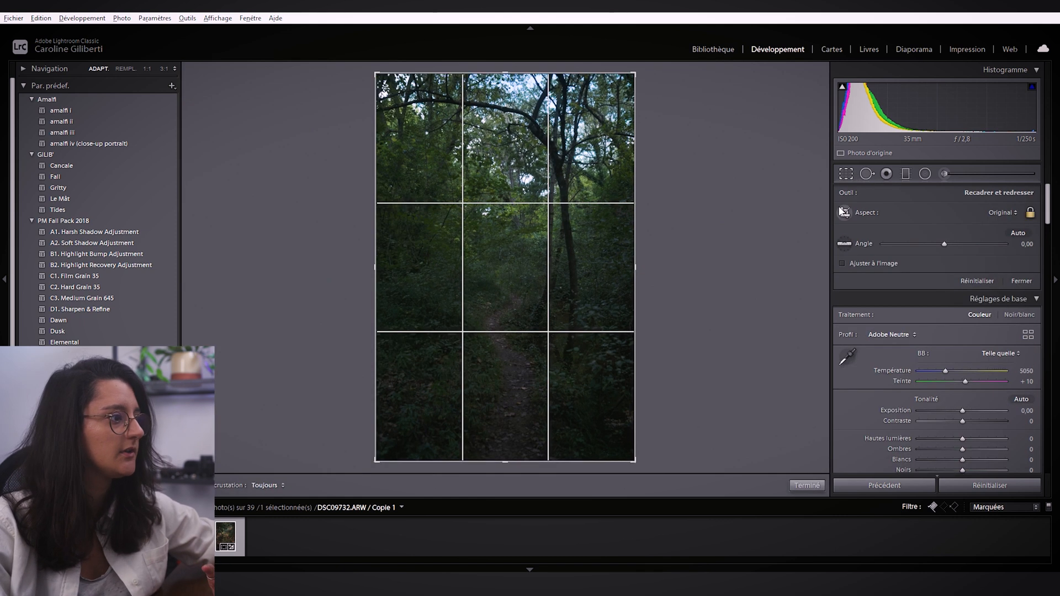
{"action": "left_click", "coordinate": [1007, 213]}
{"action": "left_click", "coordinate": [946, 279]}
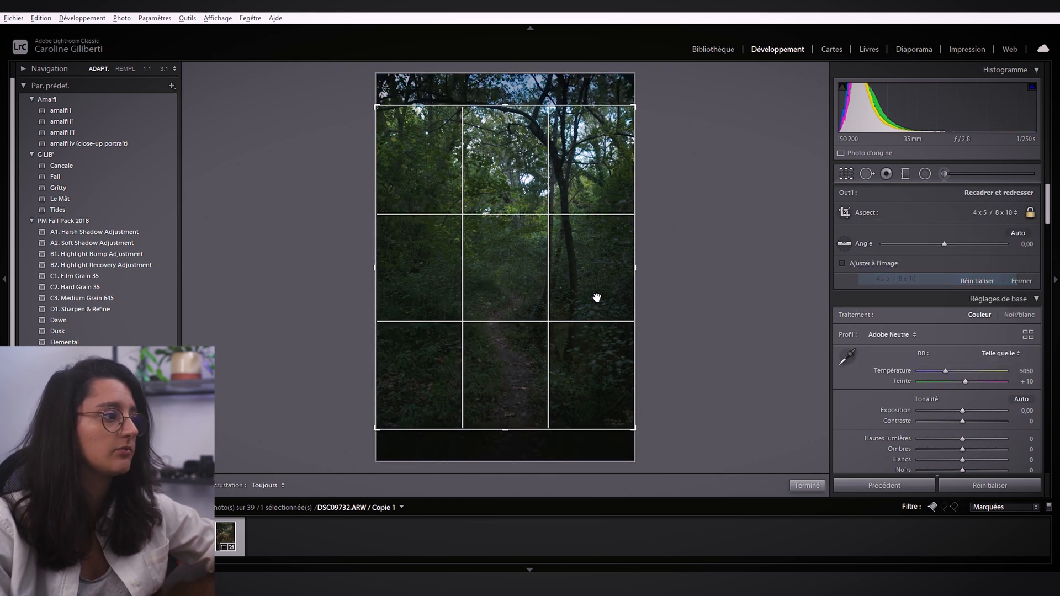
{"action": "left_click_drag", "start_coordinate": [577, 299], "coordinate": [521, 287]}
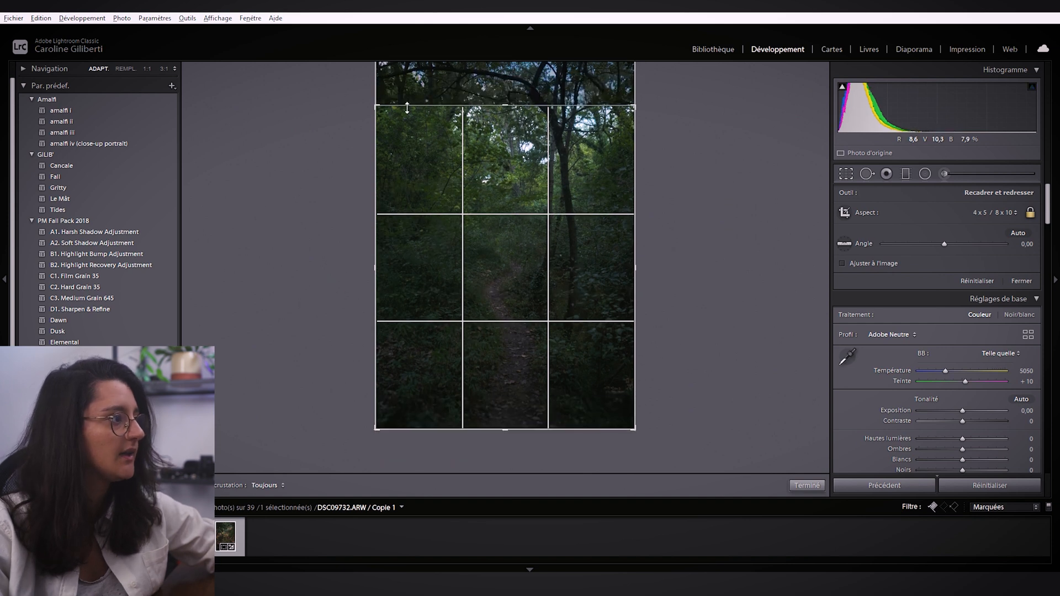
{"action": "left_click_drag", "start_coordinate": [407, 107], "coordinate": [407, 116]}
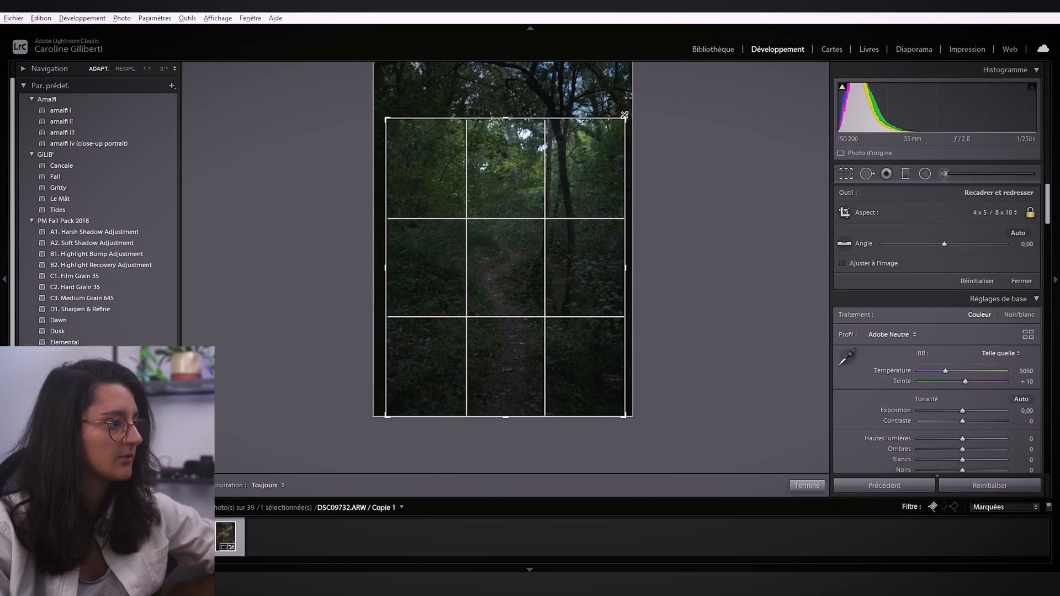
{"action": "left_click_drag", "start_coordinate": [624, 115], "coordinate": [623, 119]}
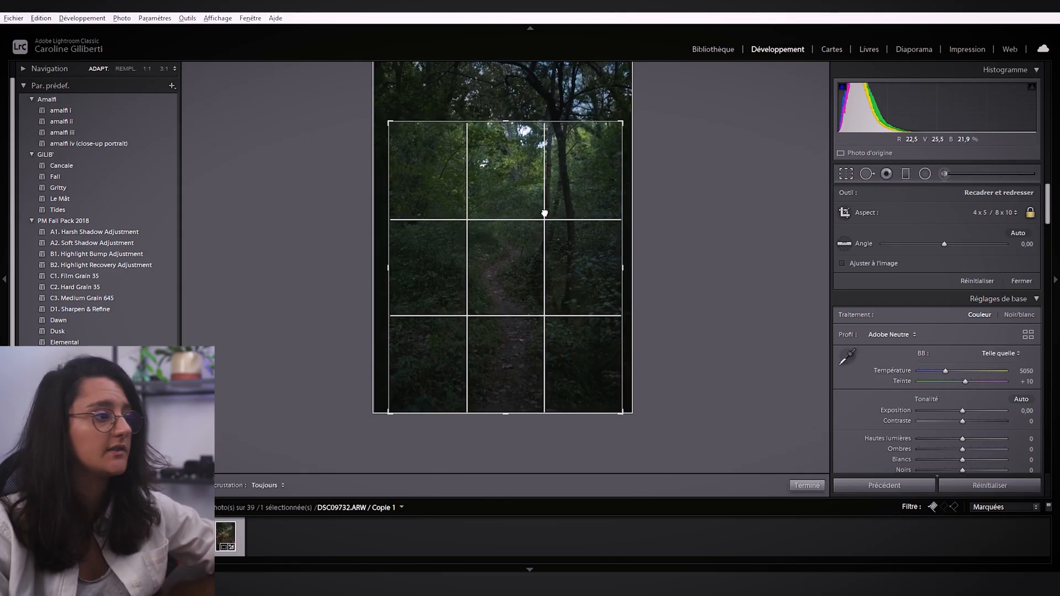
{"action": "left_click", "coordinate": [808, 486]}
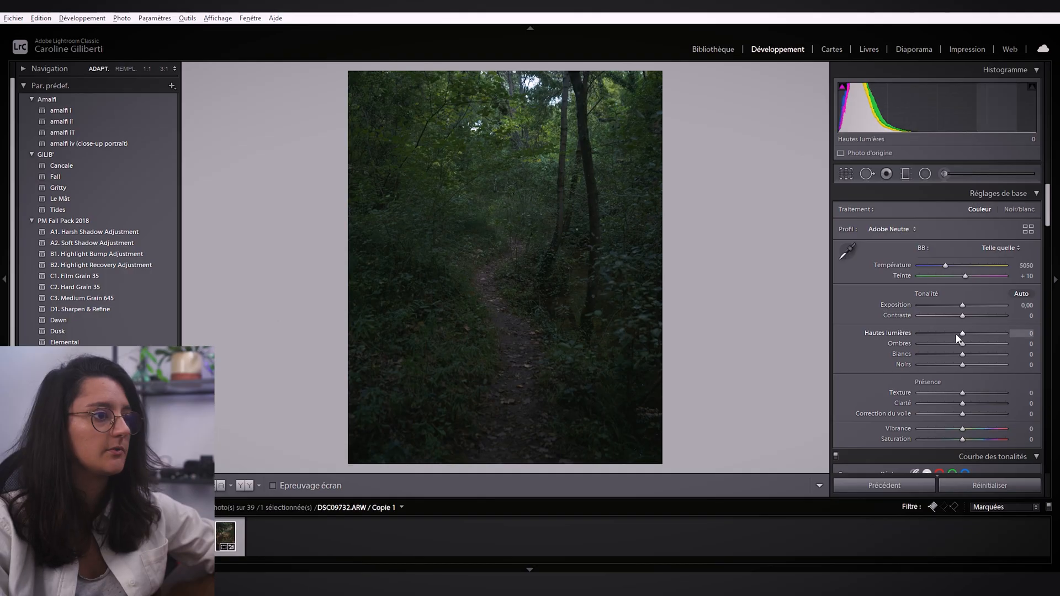
Step: Set Exposure to +1.18, Highlights to −66, Shadows to +63, Whites to −36 and the white balance temperature to 4739
{"action": "left_click_drag", "start_coordinate": [962, 306], "coordinate": [972, 304]}
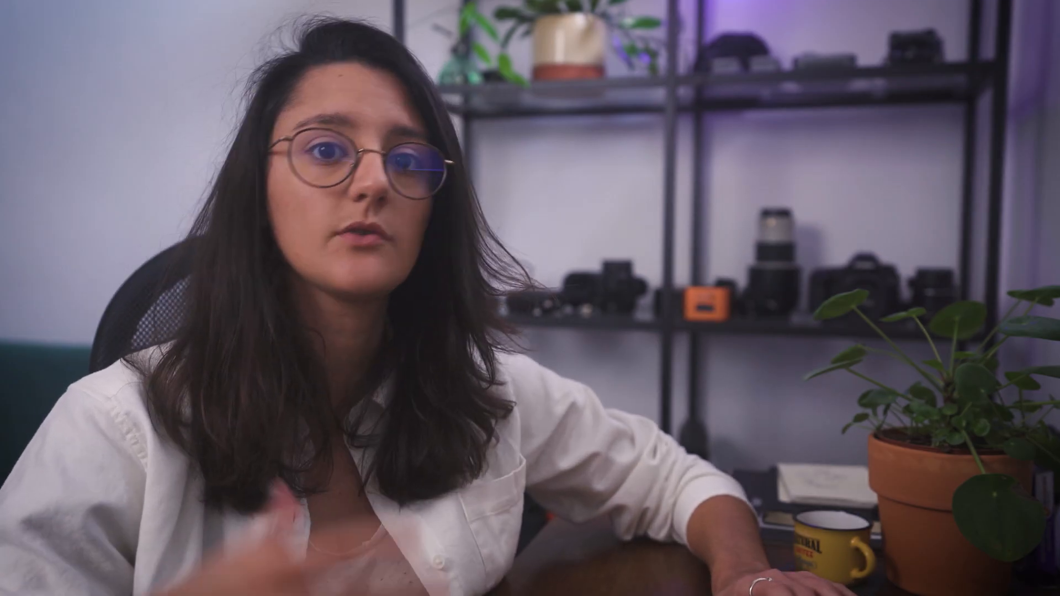
{"action": "left_click_drag", "start_coordinate": [963, 333], "coordinate": [961, 355]}
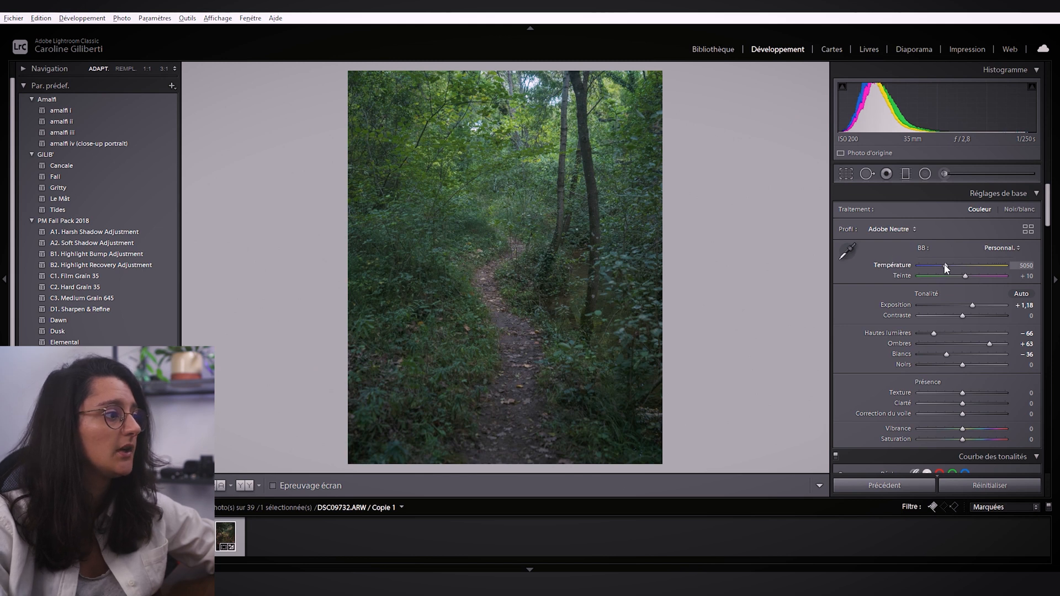
{"action": "left_click_drag", "start_coordinate": [943, 268], "coordinate": [942, 269]}
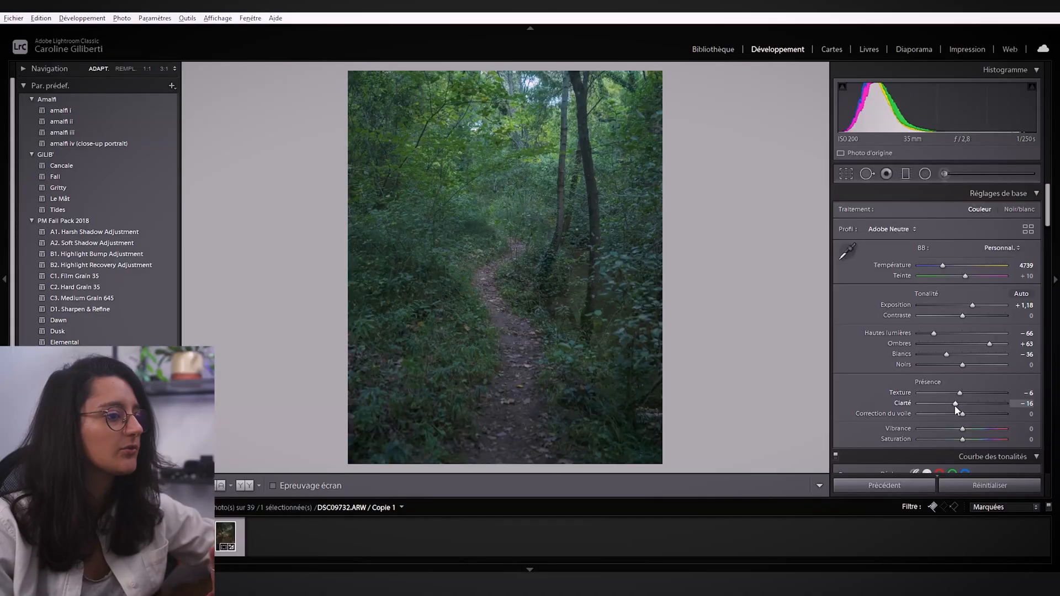
Step: Soften the image with Texture at −10 and Clarity at −17, and reduce Vibrance to −13
{"action": "left_click_drag", "start_coordinate": [956, 405], "coordinate": [931, 417]}
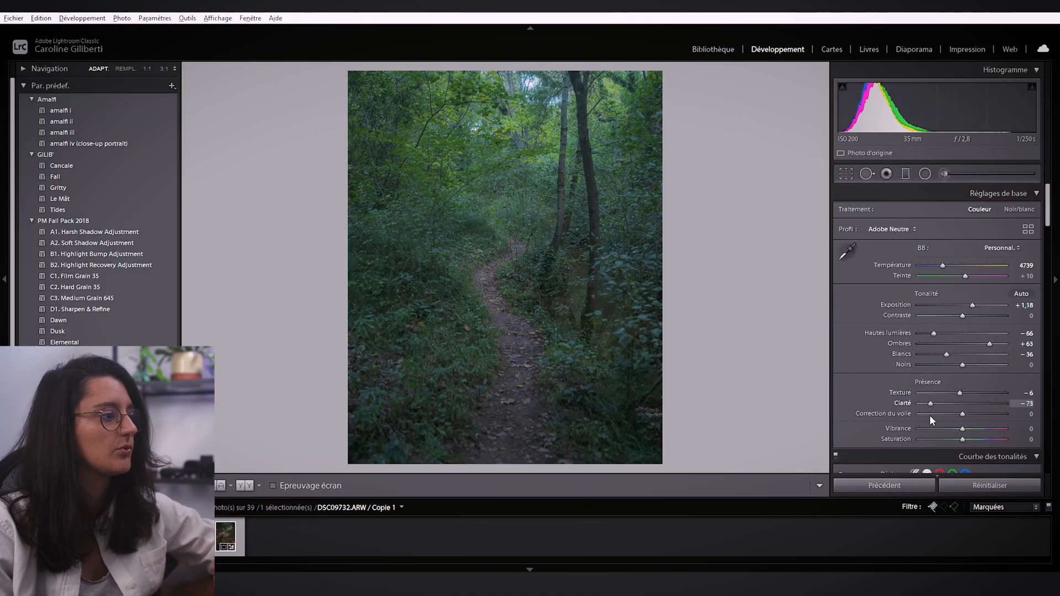
{"action": "left_click", "coordinate": [482, 163]}
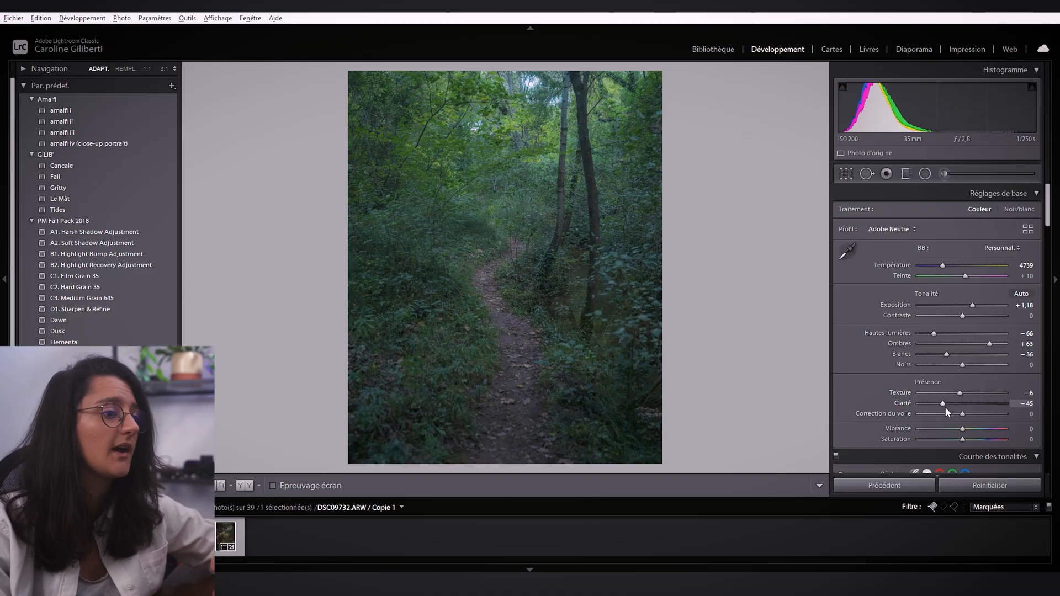
{"action": "left_click_drag", "start_coordinate": [945, 405], "coordinate": [958, 411]}
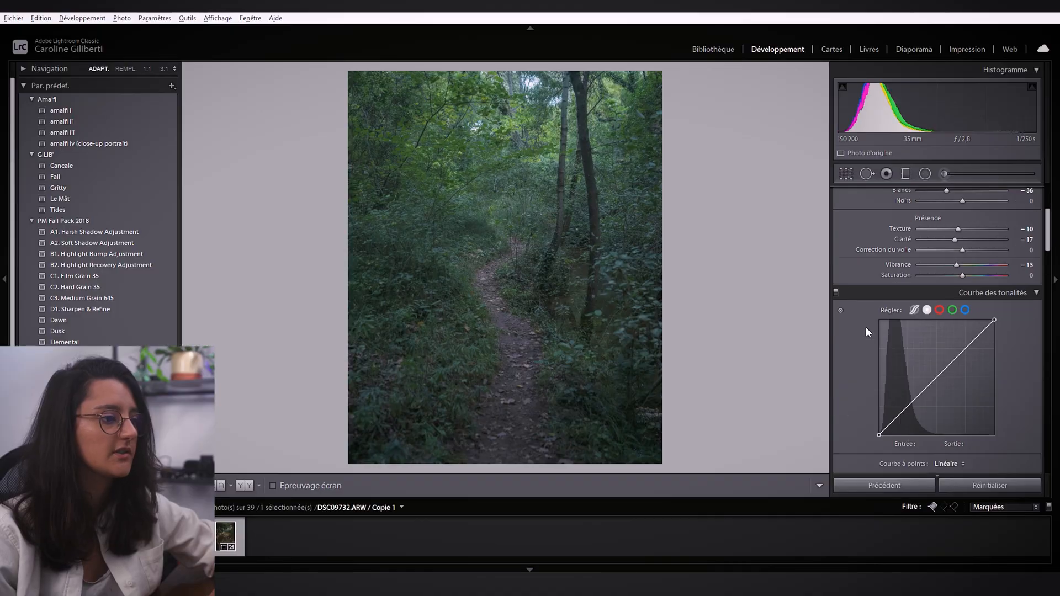
Step: Shape the point tone curve with a lifted black point, a shadow point at 49/68 and a highlight point at 162/206
{"action": "scroll", "coordinate": [865, 329], "scroll_direction": "down", "scroll_amount": 3}
{"action": "scroll", "coordinate": [863, 330], "scroll_direction": "up", "scroll_amount": 3}
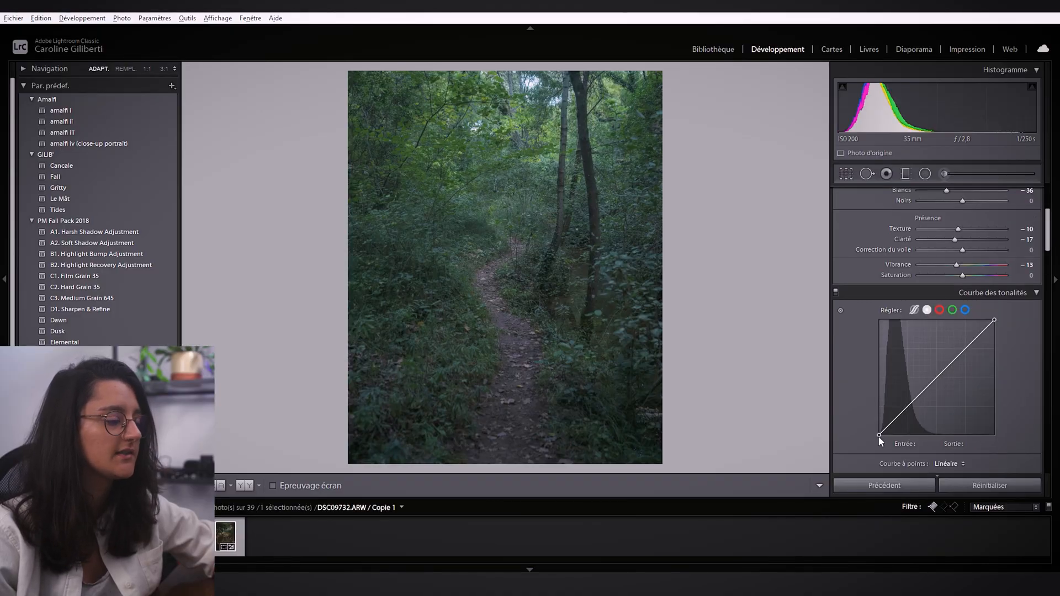
{"action": "left_click_drag", "start_coordinate": [878, 433], "coordinate": [870, 423]}
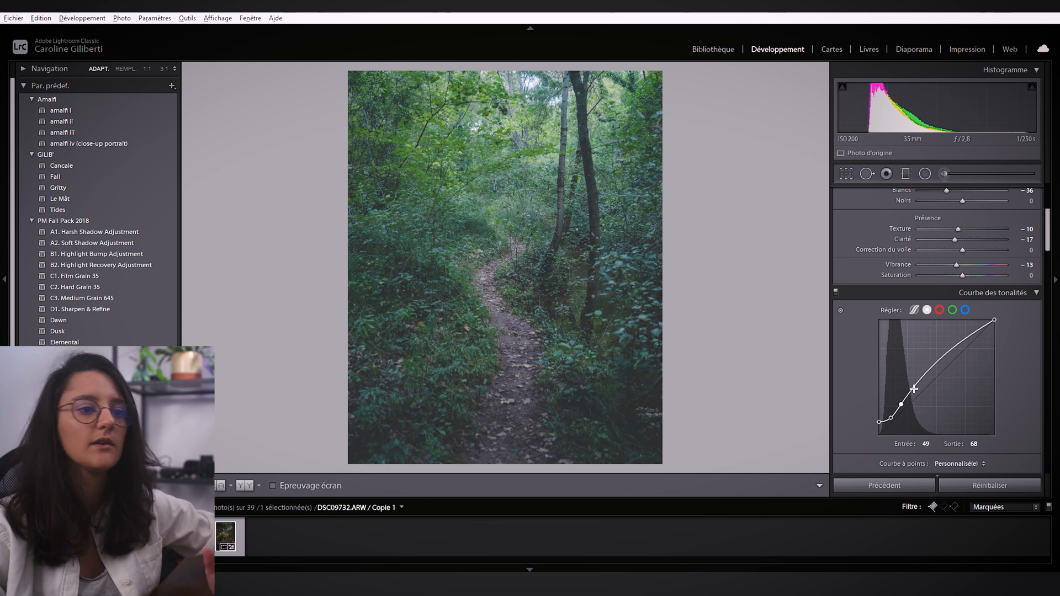
{"action": "left_click_drag", "start_coordinate": [949, 349], "coordinate": [953, 343]}
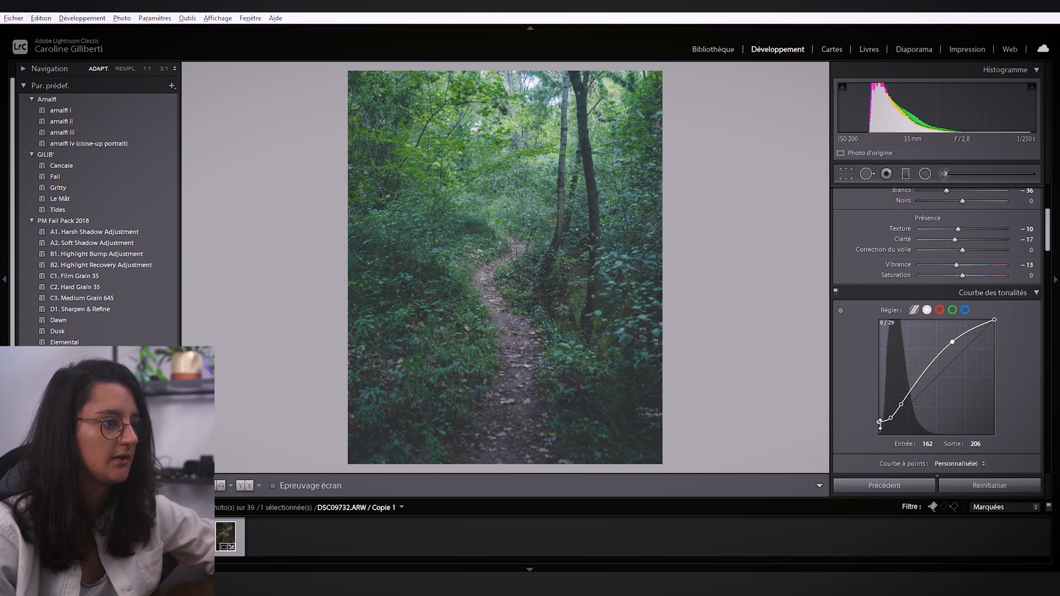
{"action": "left_click_drag", "start_coordinate": [878, 428], "coordinate": [863, 426]}
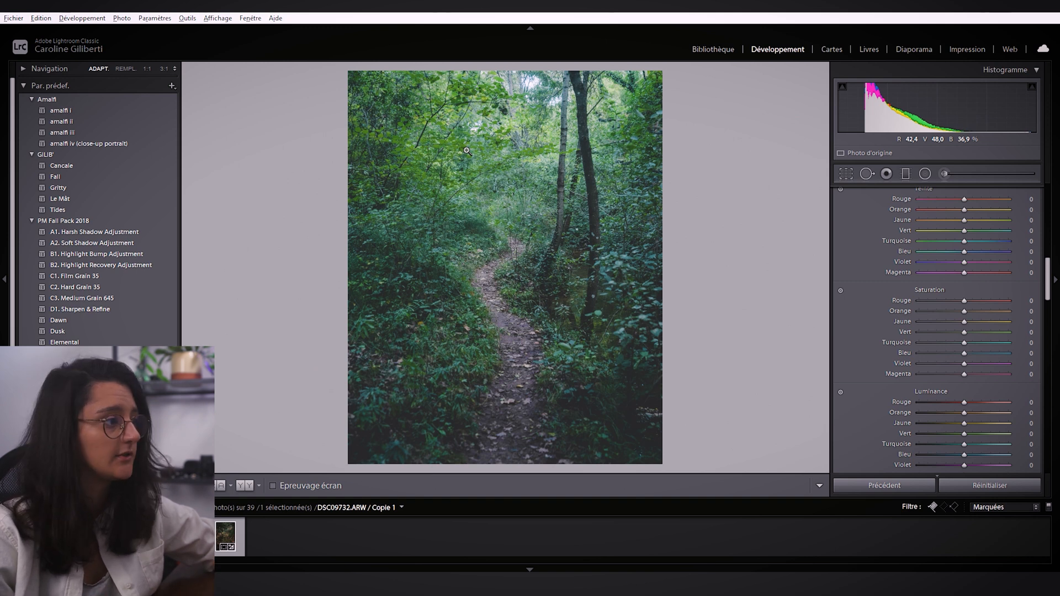
Step: Desaturate the greens to −63 and darken them to a luminance of −73 in the HSL adjustments
{"action": "left_click_drag", "start_coordinate": [964, 332], "coordinate": [919, 333]}
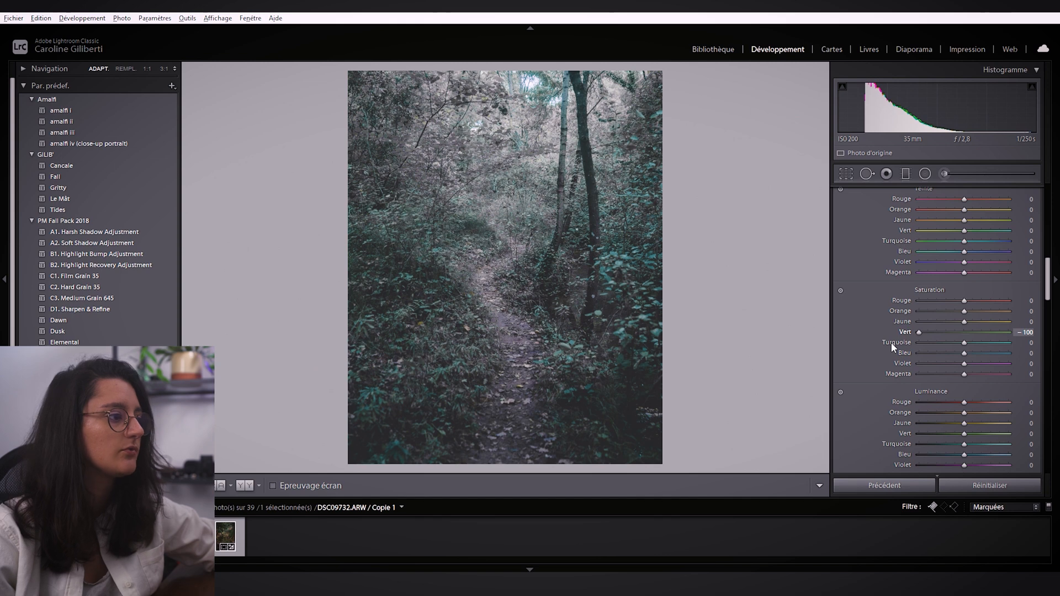
{"action": "left_click", "coordinate": [626, 265]}
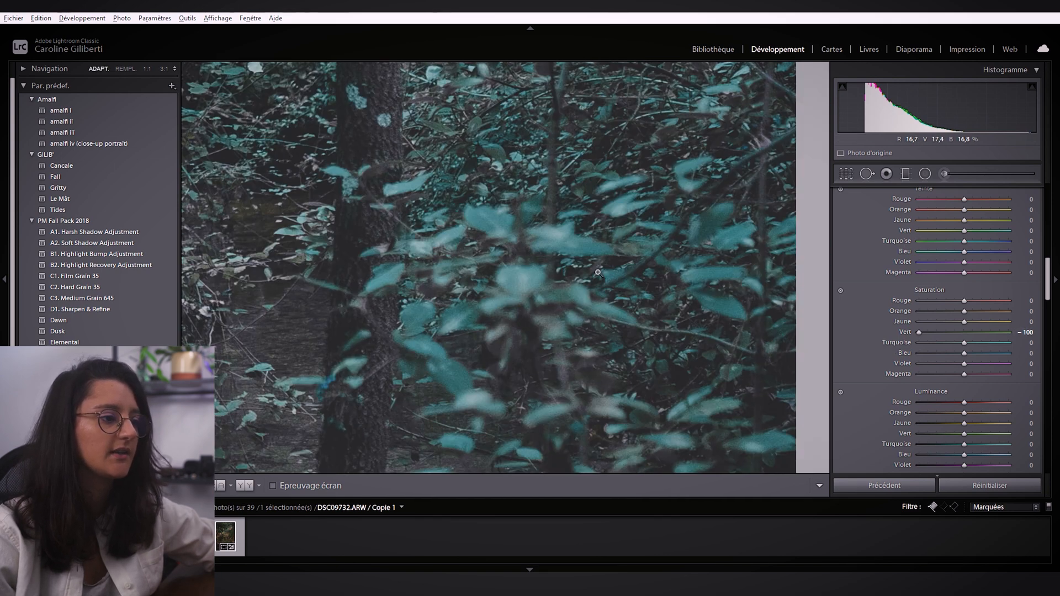
{"action": "left_click", "coordinate": [597, 271]}
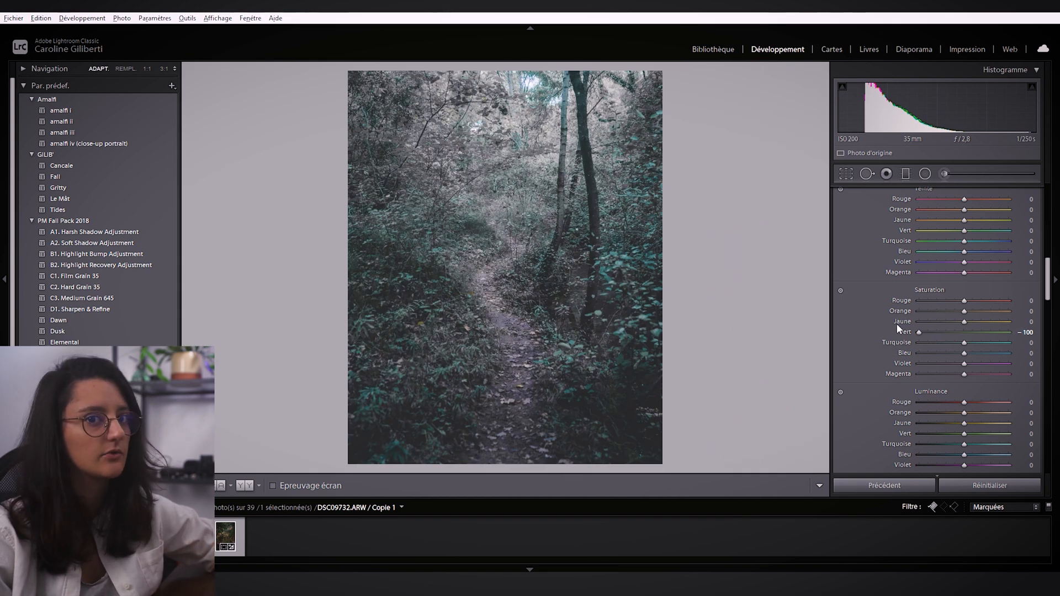
{"action": "left_click_drag", "start_coordinate": [919, 332], "coordinate": [928, 333]}
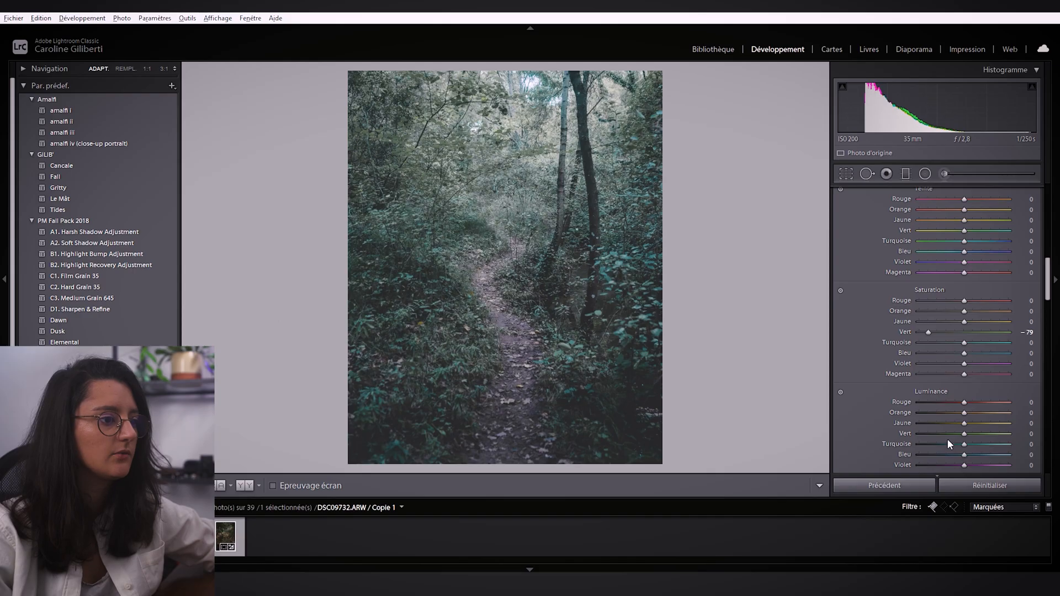
{"action": "left_click", "coordinate": [937, 435]}
{"action": "left_click_drag", "start_coordinate": [939, 434], "coordinate": [932, 442]}
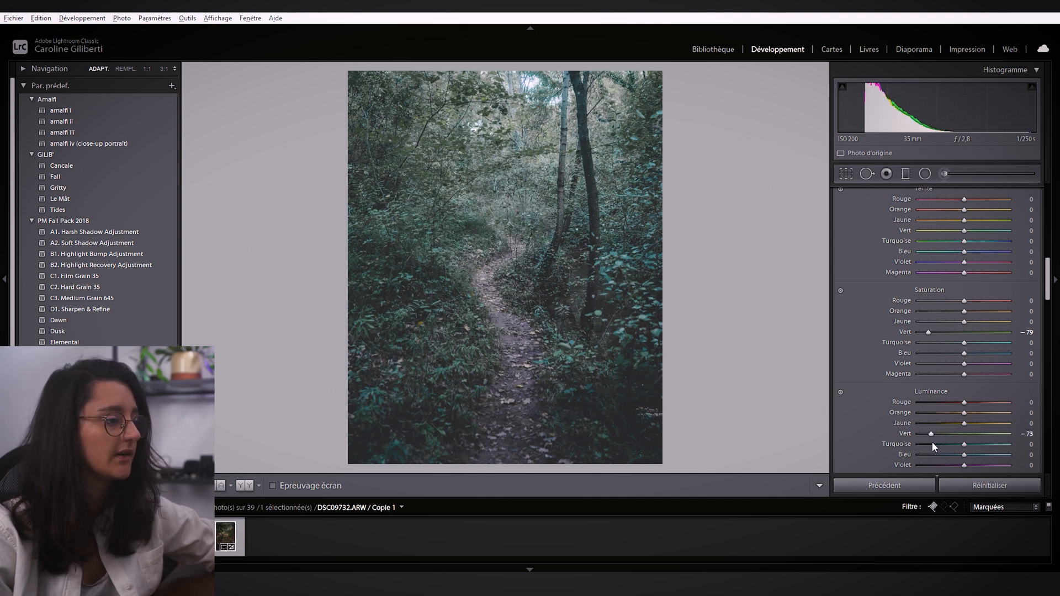
{"action": "left_click_drag", "start_coordinate": [928, 332], "coordinate": [935, 332]}
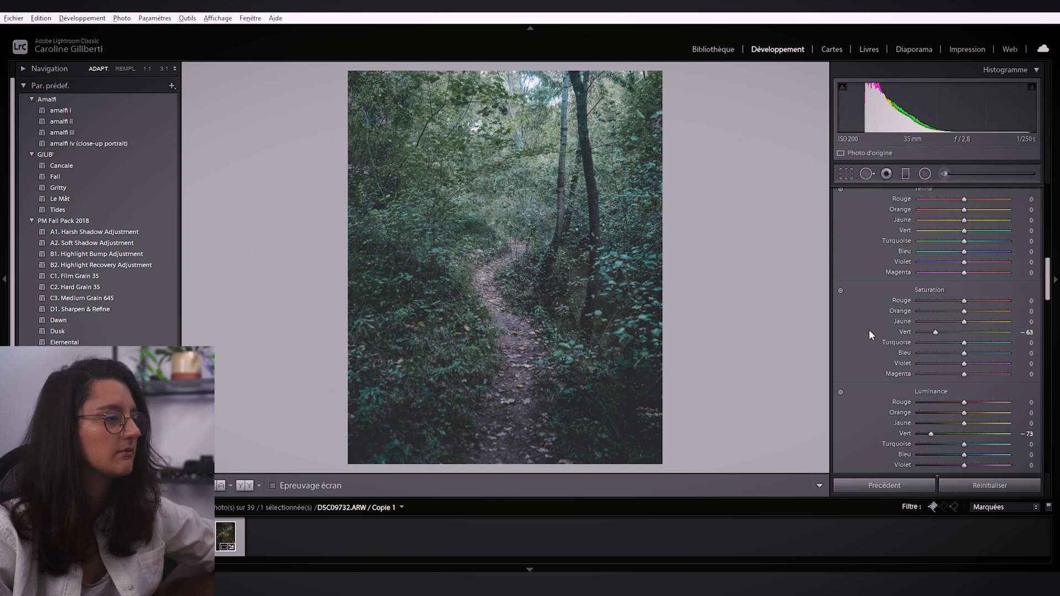
Step: Shift the green hue to +26 in the HSL adjustments
{"action": "scroll", "coordinate": [872, 327], "scroll_direction": "up", "scroll_amount": 2}
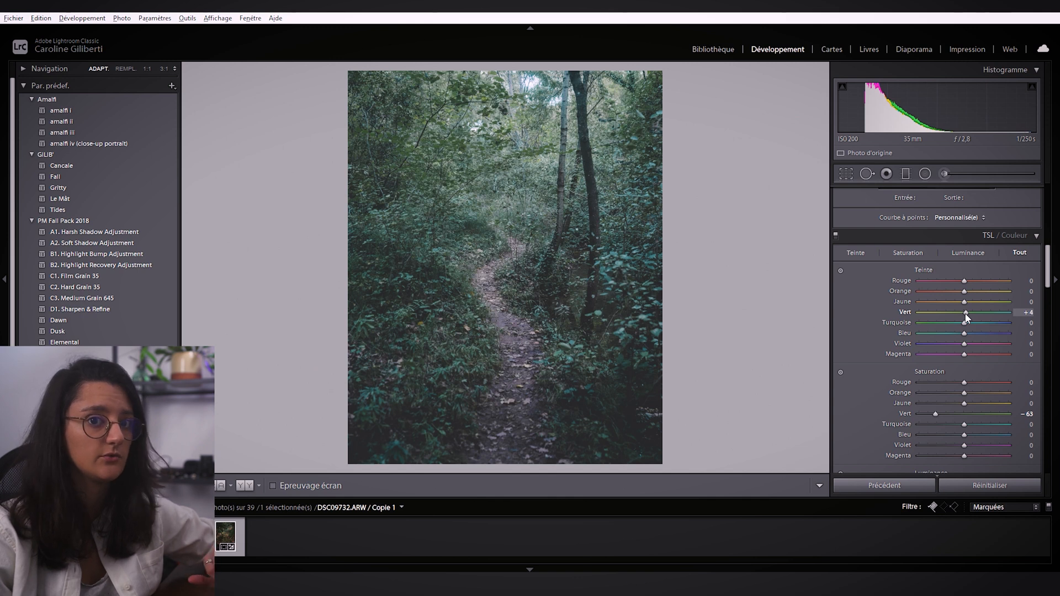
{"action": "left_click_drag", "start_coordinate": [966, 314], "coordinate": [967, 313]}
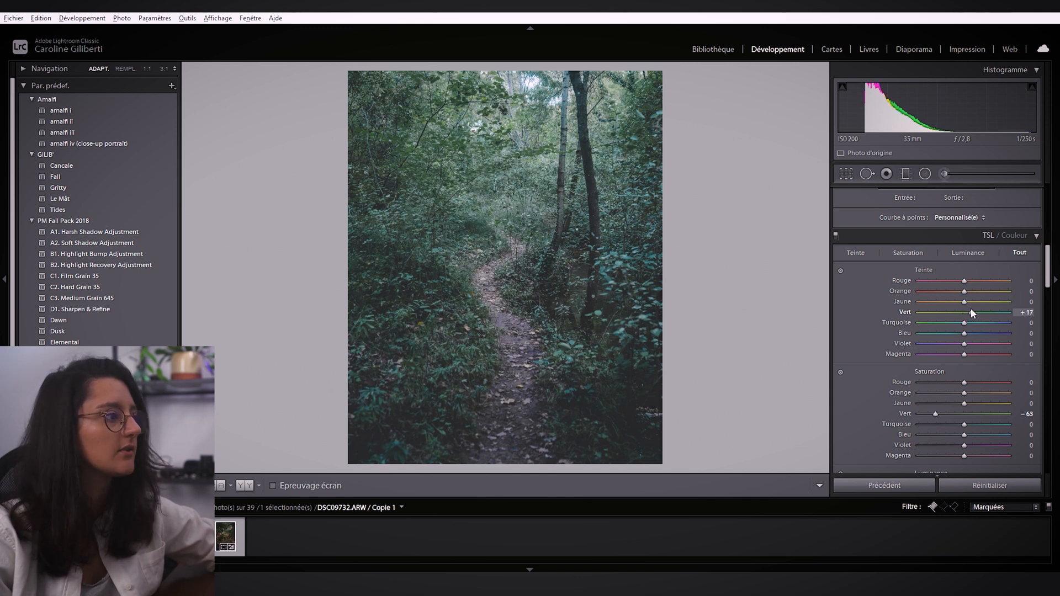
{"action": "left_click_drag", "start_coordinate": [976, 307], "coordinate": [975, 313]}
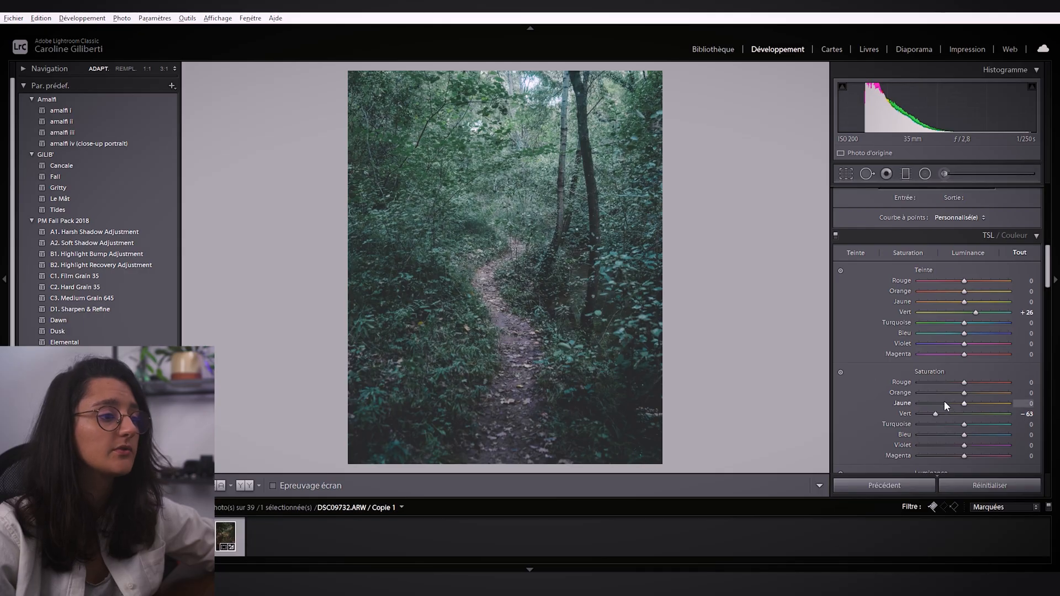
Step: Set the yellow saturation to −24 and the yellow luminance to −74 in the HSL adjustments
{"action": "left_click", "coordinate": [948, 403]}
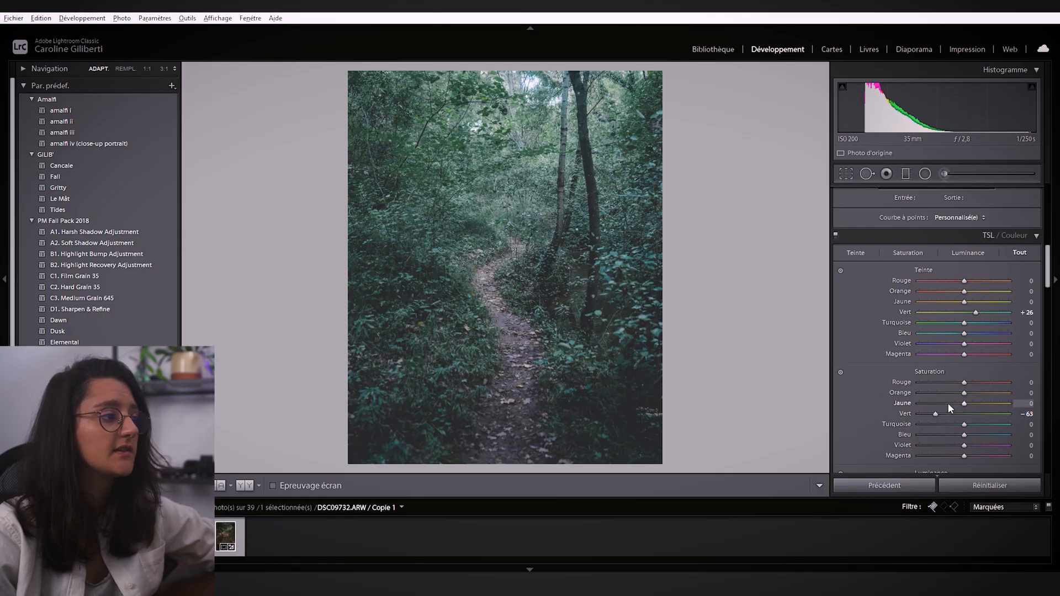
{"action": "left_click_drag", "start_coordinate": [906, 413], "coordinate": [953, 404]}
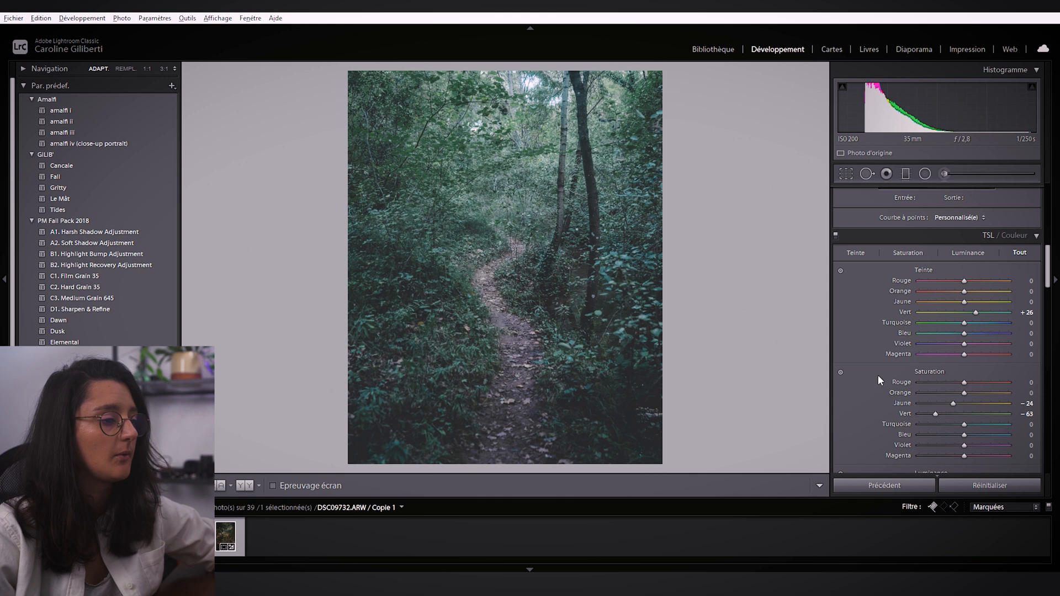
{"action": "scroll", "coordinate": [879, 375], "scroll_direction": "down", "scroll_amount": 3}
{"action": "left_click", "coordinate": [950, 423]}
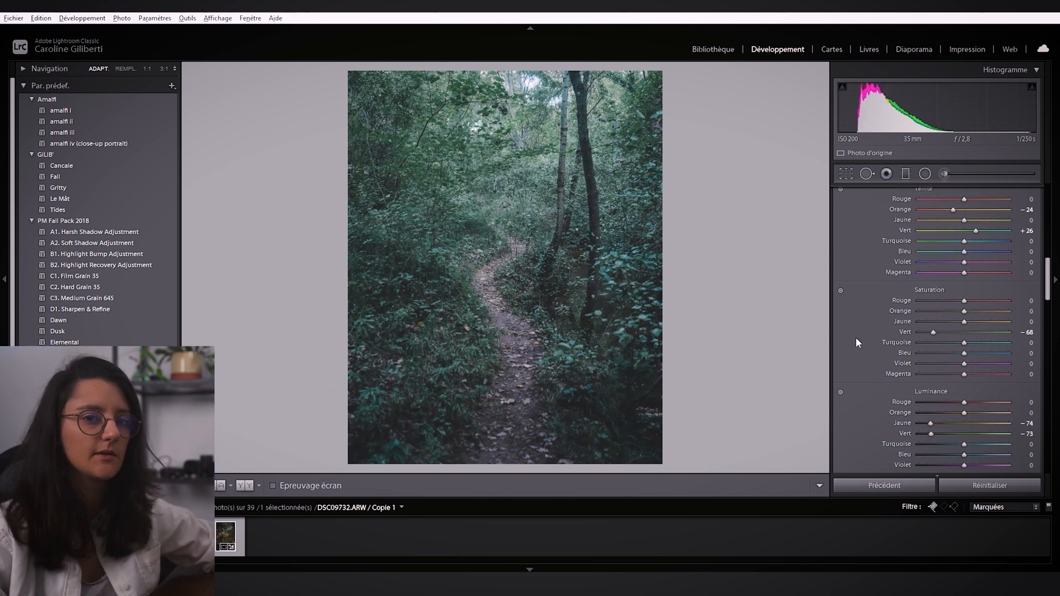
Step: Increase Contrast to +35 and warm the white balance temperature to 5248
{"action": "scroll", "coordinate": [855, 336], "scroll_direction": "up", "scroll_amount": 10}
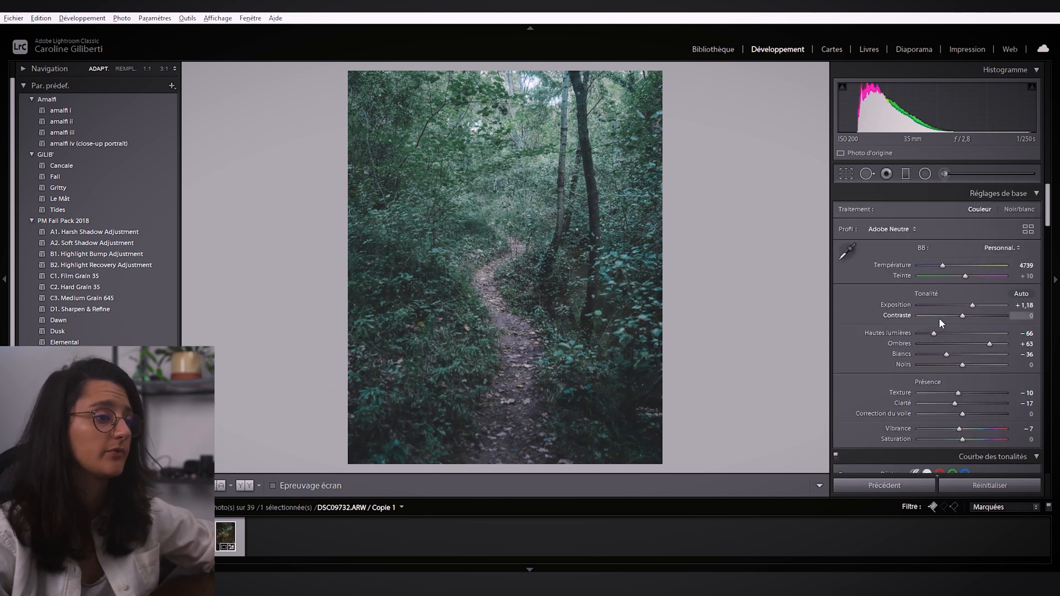
{"action": "mouse_move", "coordinate": [965, 315]}
{"action": "left_mouse_down"}
{"action": "mouse_move", "coordinate": [980, 316]}
{"action": "mouse_move", "coordinate": [979, 328]}
{"action": "left_mouse_up"}
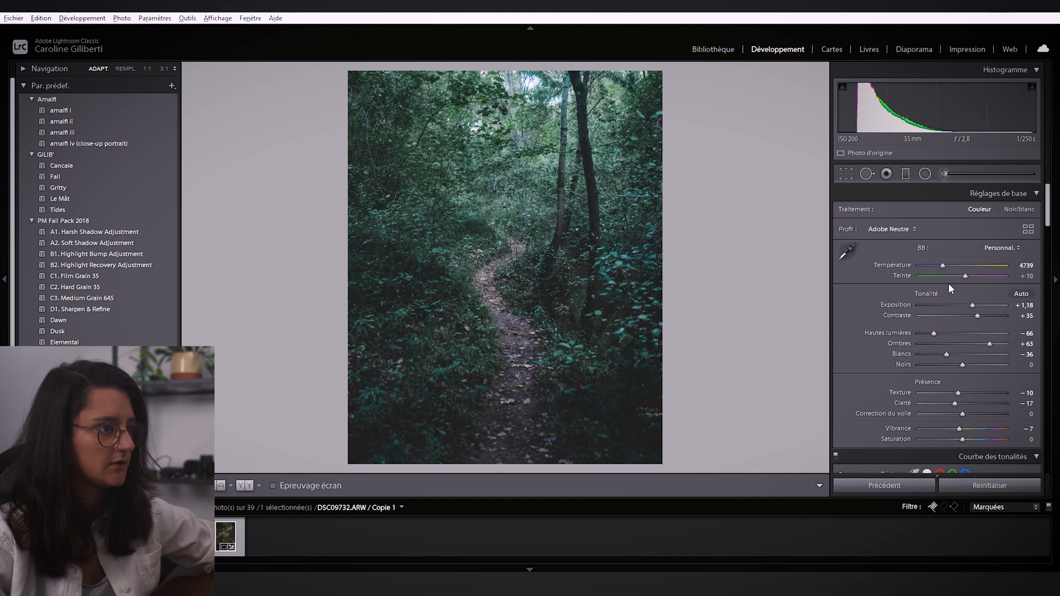
{"action": "left_click_drag", "start_coordinate": [944, 266], "coordinate": [949, 267]}
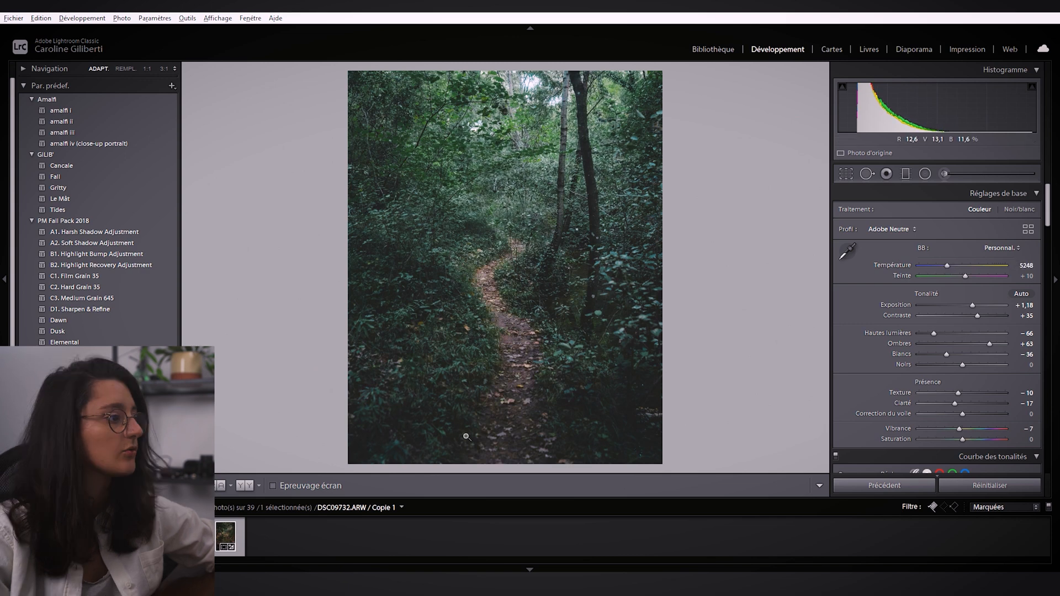
{"action": "left_click", "coordinate": [519, 395]}
{"action": "left_click_drag", "start_coordinate": [503, 338], "coordinate": [525, 469]}
{"action": "left_click_drag", "start_coordinate": [487, 180], "coordinate": [507, 412]}
{"action": "left_click", "coordinate": [496, 302]}
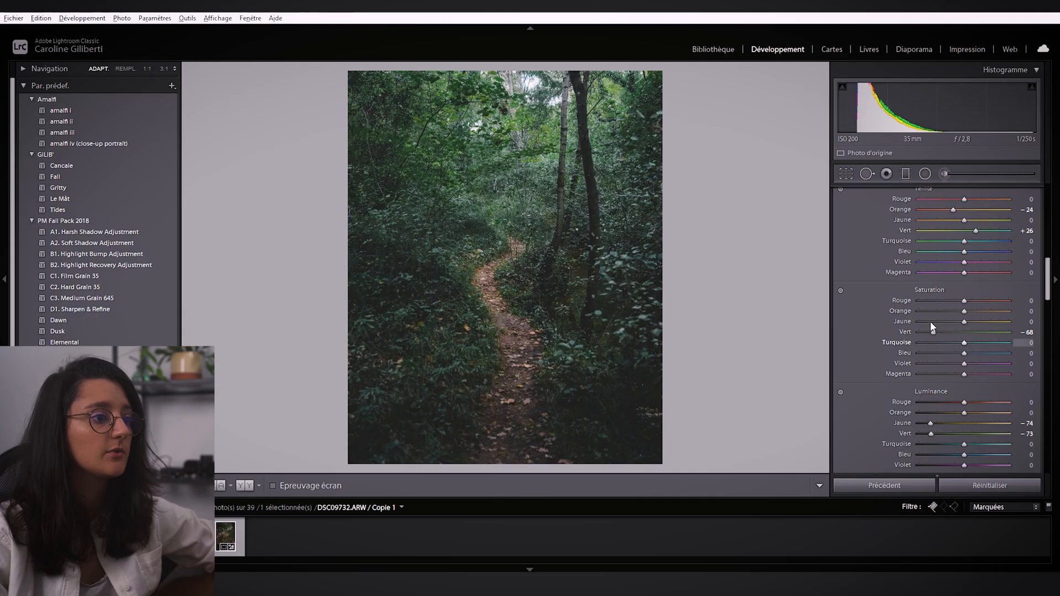
Step: Emphasize the path's oranges with saturation +62, a raised luminance and hue −39 in the HSL adjustments
{"action": "left_click_drag", "start_coordinate": [966, 311], "coordinate": [994, 311]}
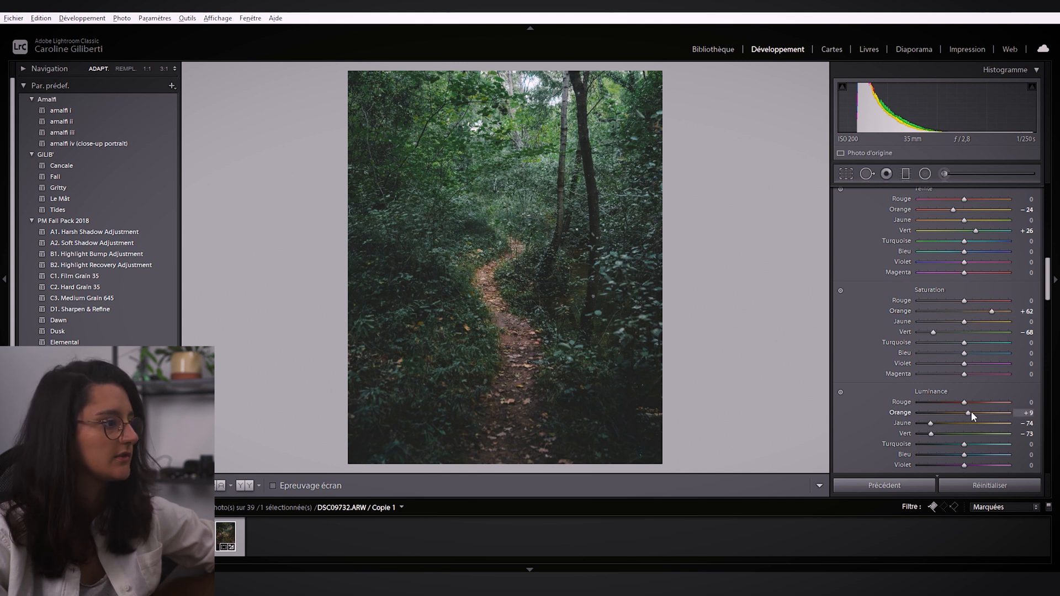
{"action": "left_click_drag", "start_coordinate": [997, 409], "coordinate": [1002, 406]}
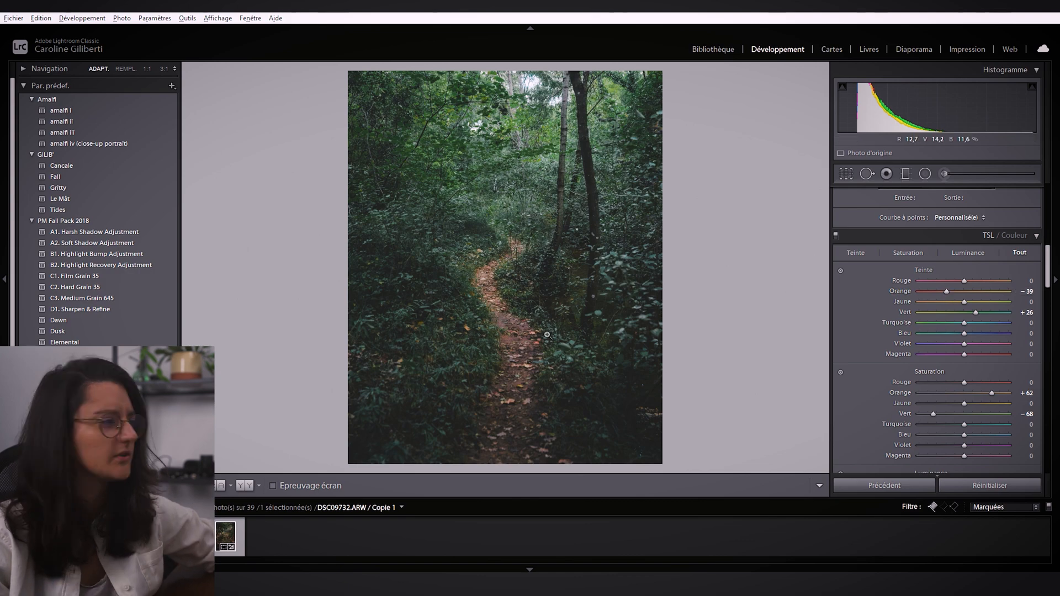
{"action": "left_click_drag", "start_coordinate": [520, 289], "coordinate": [413, 311]}
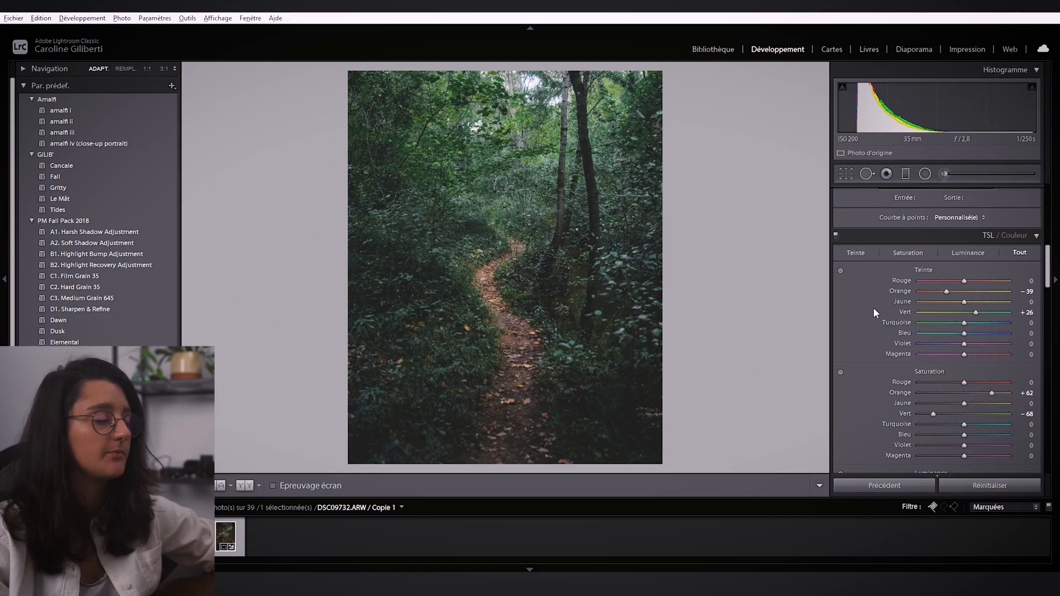
Step: In Calibration, set the green primary to hue +53 and saturation +13, and the red primary to hue −25 and saturation +32
{"action": "scroll", "coordinate": [873, 307], "scroll_direction": "down", "scroll_amount": 15}
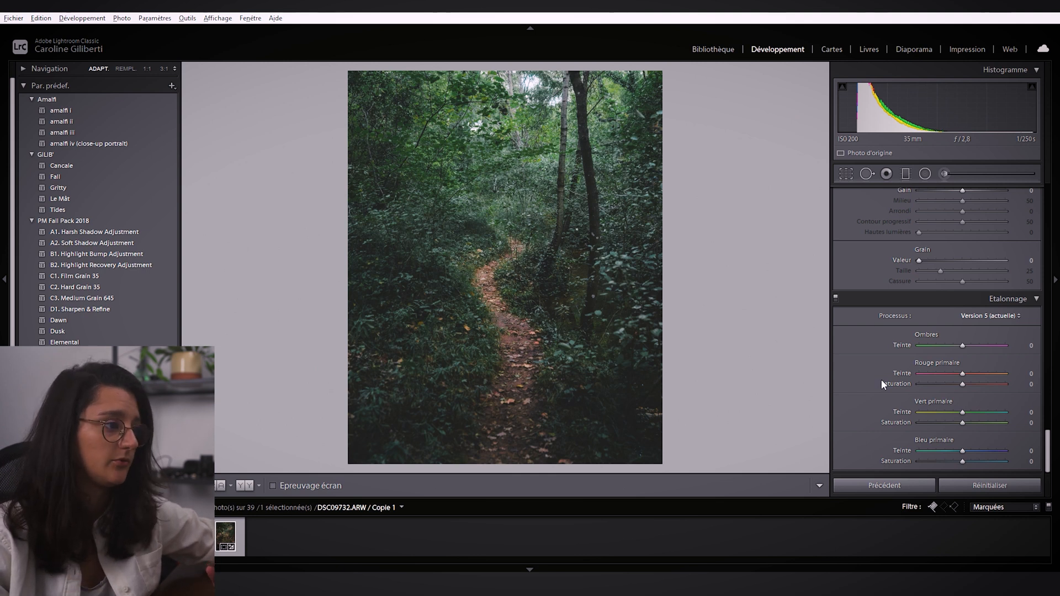
{"action": "left_click_drag", "start_coordinate": [962, 412], "coordinate": [972, 415]}
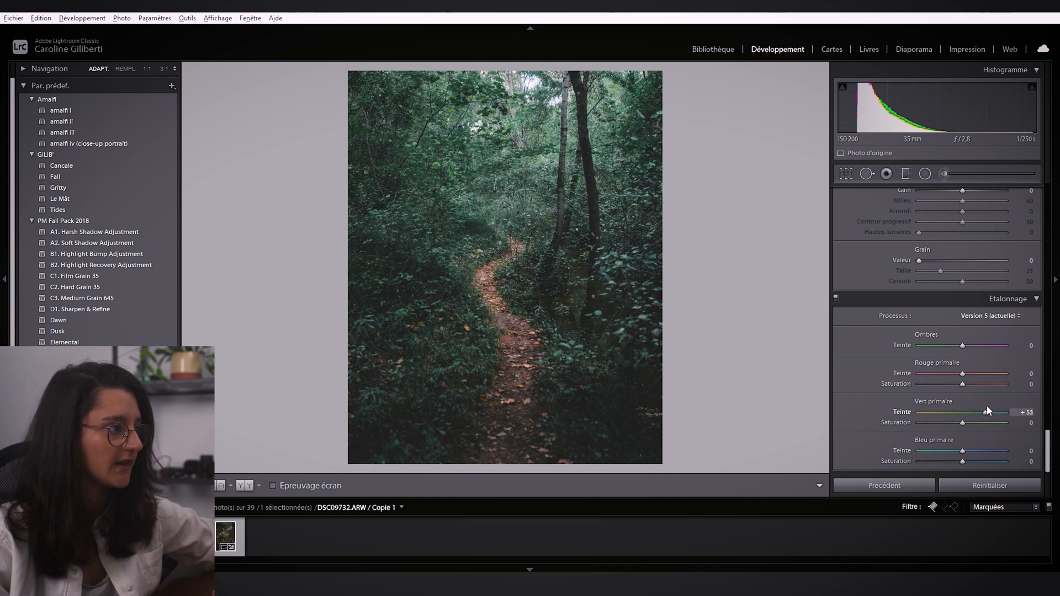
{"action": "left_click_drag", "start_coordinate": [986, 411], "coordinate": [969, 425]}
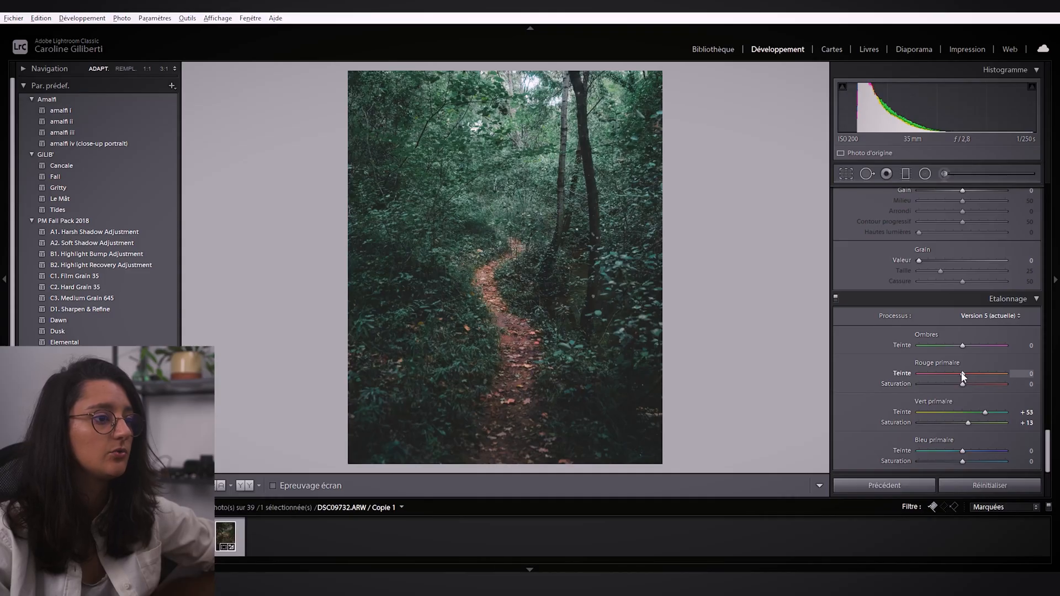
{"action": "mouse_move", "coordinate": [963, 376]}
{"action": "left_mouse_down"}
{"action": "mouse_move", "coordinate": [951, 375]}
{"action": "mouse_move", "coordinate": [991, 383]}
{"action": "mouse_move", "coordinate": [965, 392]}
{"action": "mouse_move", "coordinate": [975, 389]}
{"action": "left_mouse_up"}
Step: Set the yellow luminance to −52, the green luminance to −83 and the green saturation to −78 in the HSL adjustments
{"action": "scroll", "coordinate": [861, 317], "scroll_direction": "up", "scroll_amount": 2}
{"action": "scroll", "coordinate": [861, 317], "scroll_direction": "up", "scroll_amount": 10}
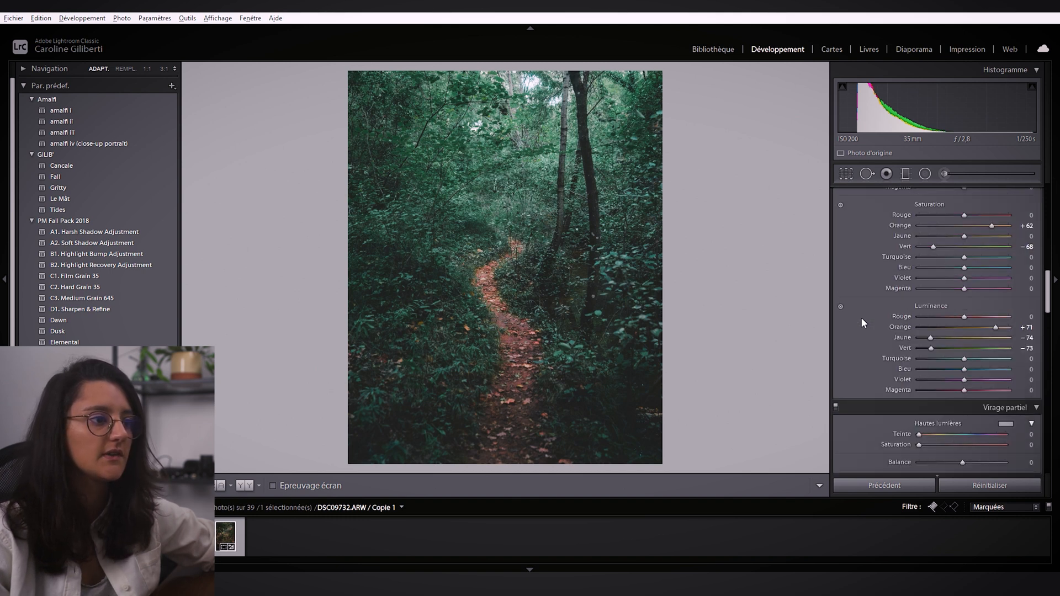
{"action": "left_click_drag", "start_coordinate": [924, 348], "coordinate": [939, 337]}
{"action": "left_click_drag", "start_coordinate": [933, 246], "coordinate": [929, 247]}
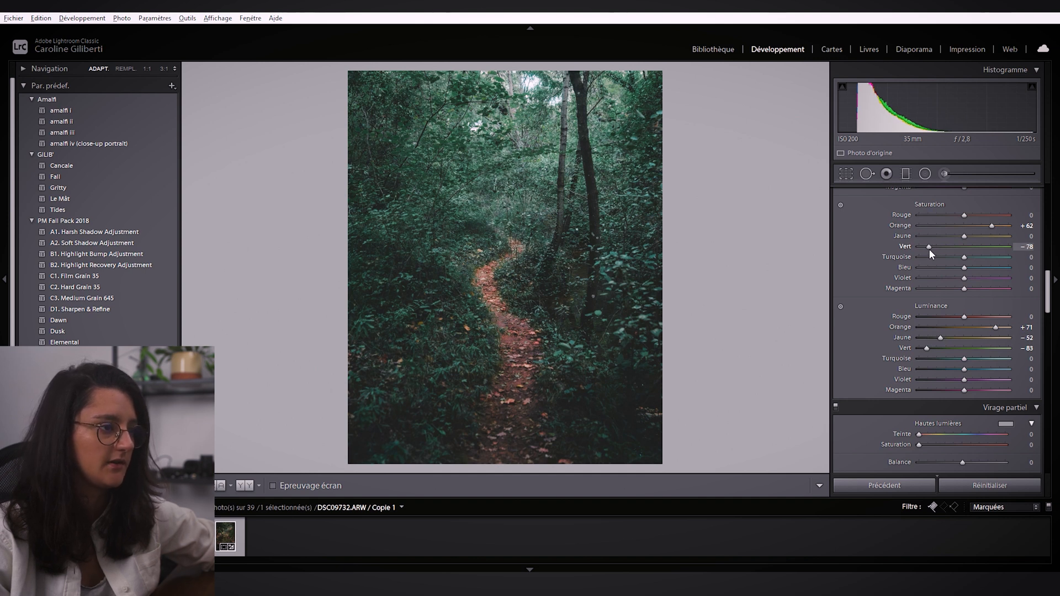
Step: Set the blue primary hue to −27 in Calibration and compare the photo with the calibration off and on
{"action": "scroll", "coordinate": [878, 263], "scroll_direction": "down", "scroll_amount": 10}
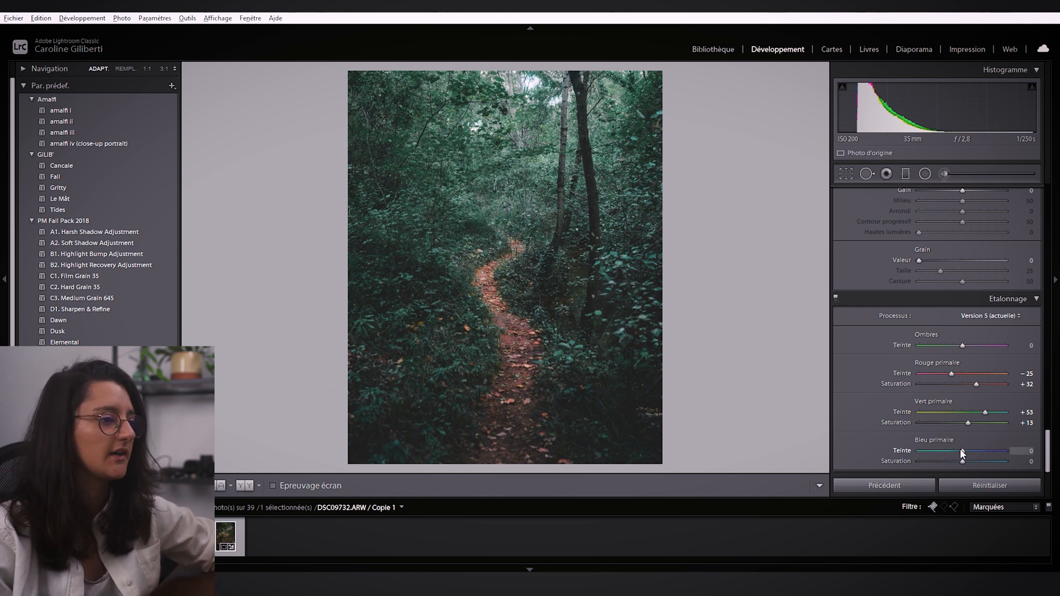
{"action": "left_click_drag", "start_coordinate": [954, 452], "coordinate": [949, 452]}
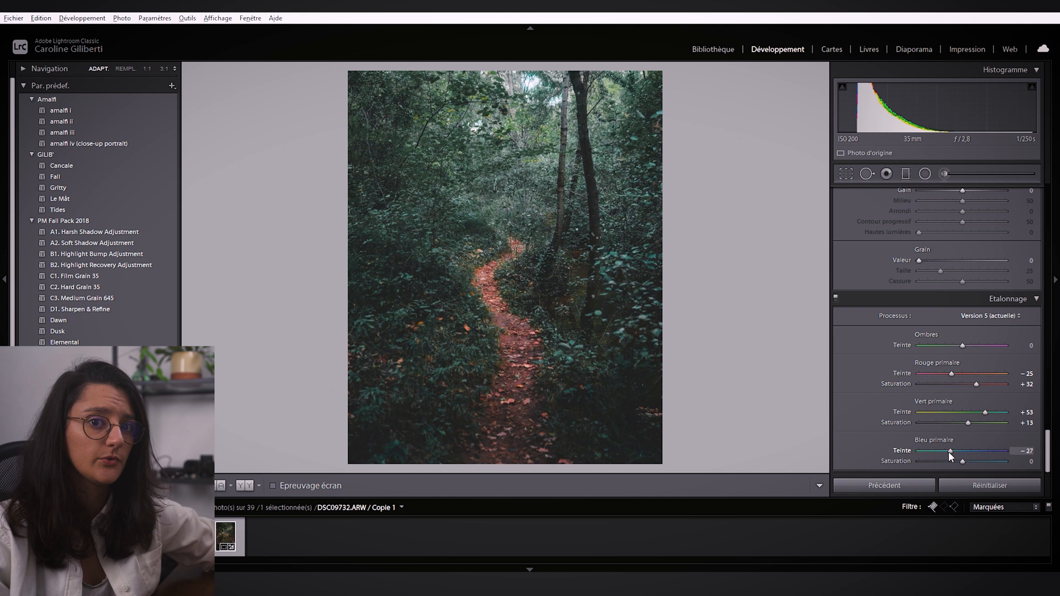
{"action": "left_click", "coordinate": [836, 299]}
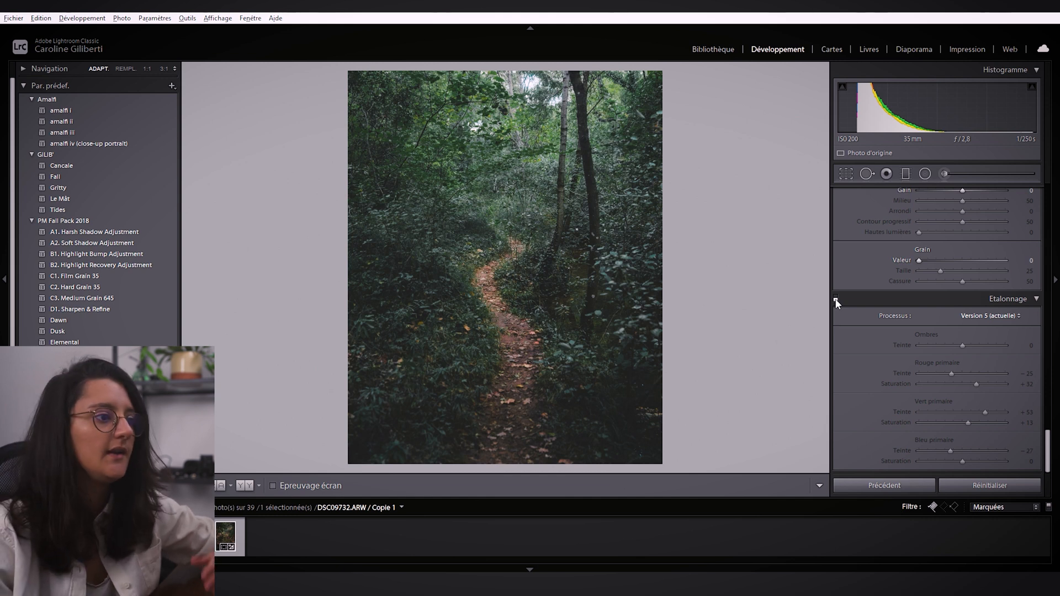
{"action": "left_click", "coordinate": [836, 298]}
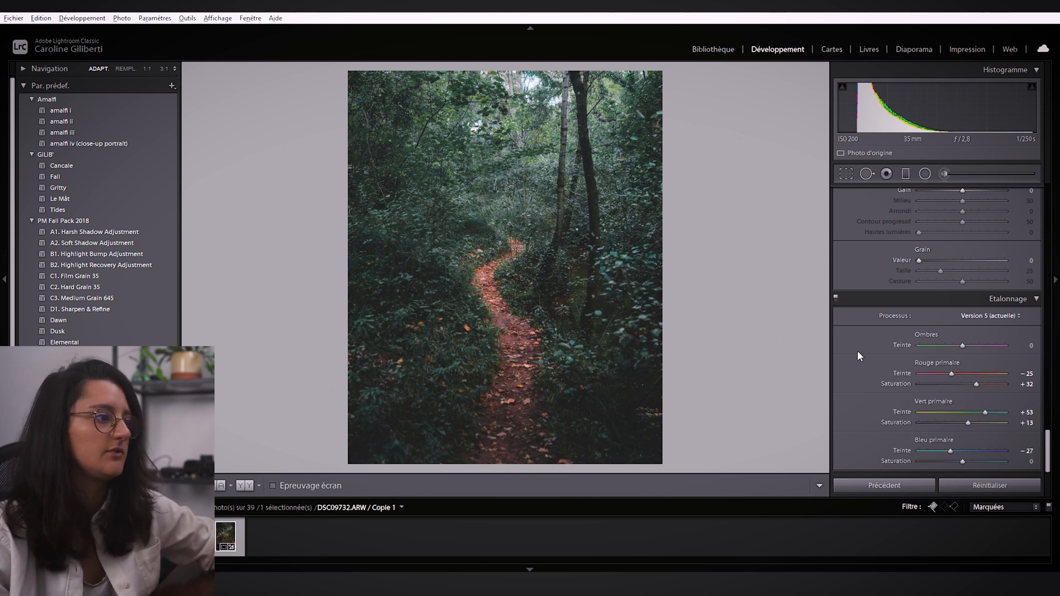
Step: Darken the photo's edges with a post-crop vignette amount of −15
{"action": "scroll", "coordinate": [857, 350], "scroll_direction": "up", "scroll_amount": 2}
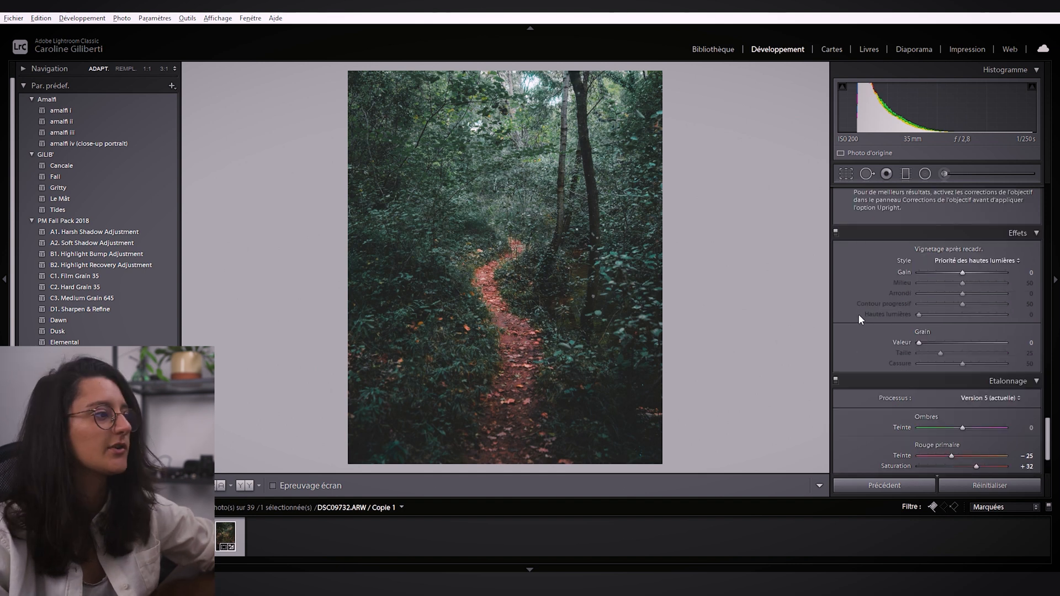
{"action": "left_click_drag", "start_coordinate": [963, 274], "coordinate": [953, 274]}
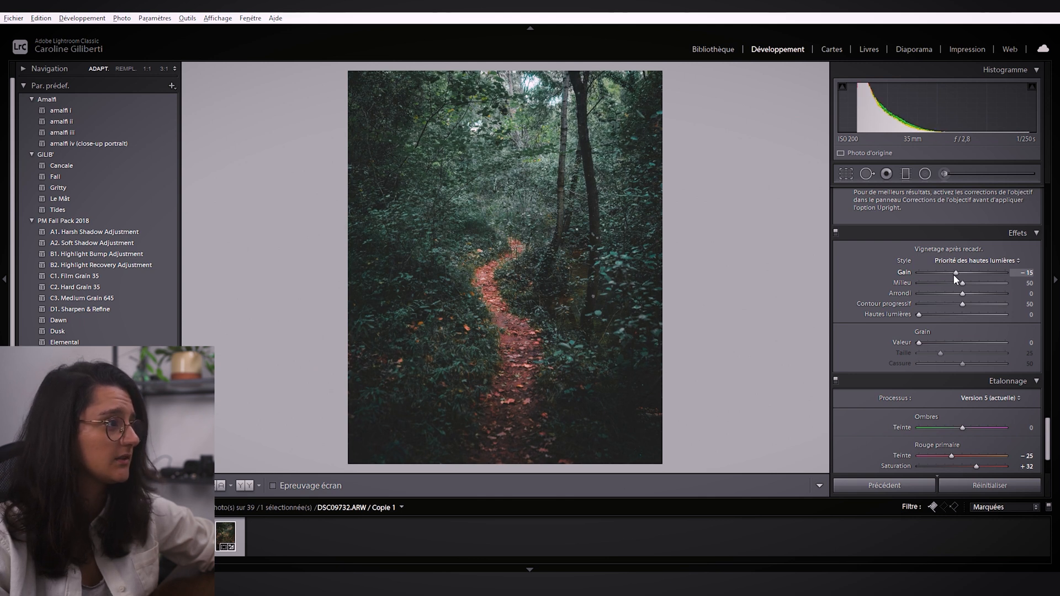
{"action": "scroll", "coordinate": [862, 299], "scroll_direction": "up", "scroll_amount": 10}
{"action": "scroll", "coordinate": [863, 299], "scroll_direction": "up", "scroll_amount": 5}
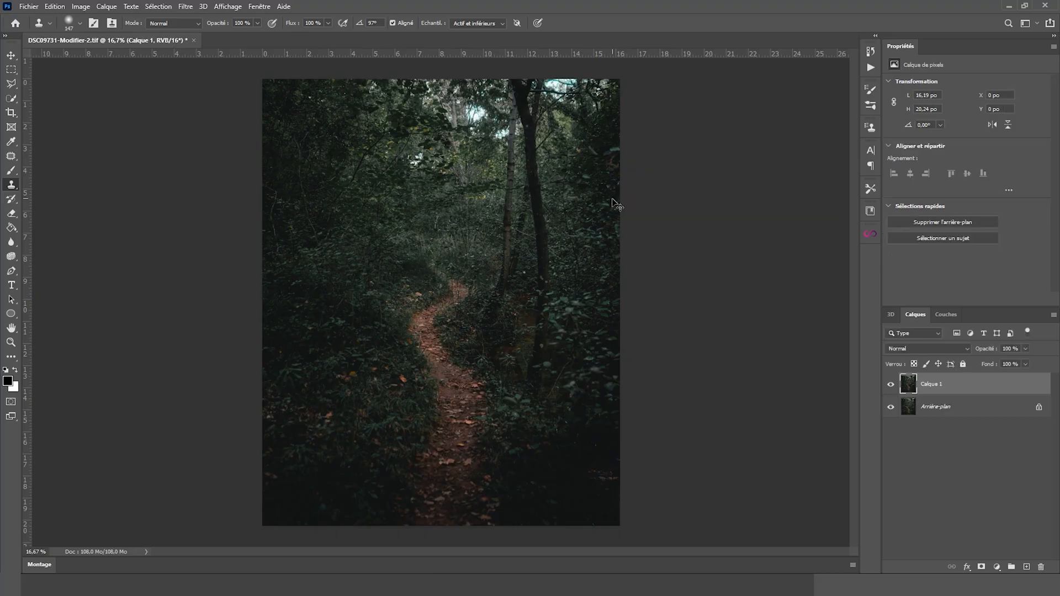
Step: In Photoshop, add a new layer and clone dark foliage over the bright sky gaps among the upper trees
{"action": "key", "text": "ctrl+plus"}
{"action": "key", "text": "ctrl+plus"}
{"action": "key", "text": "ctrl+plus"}
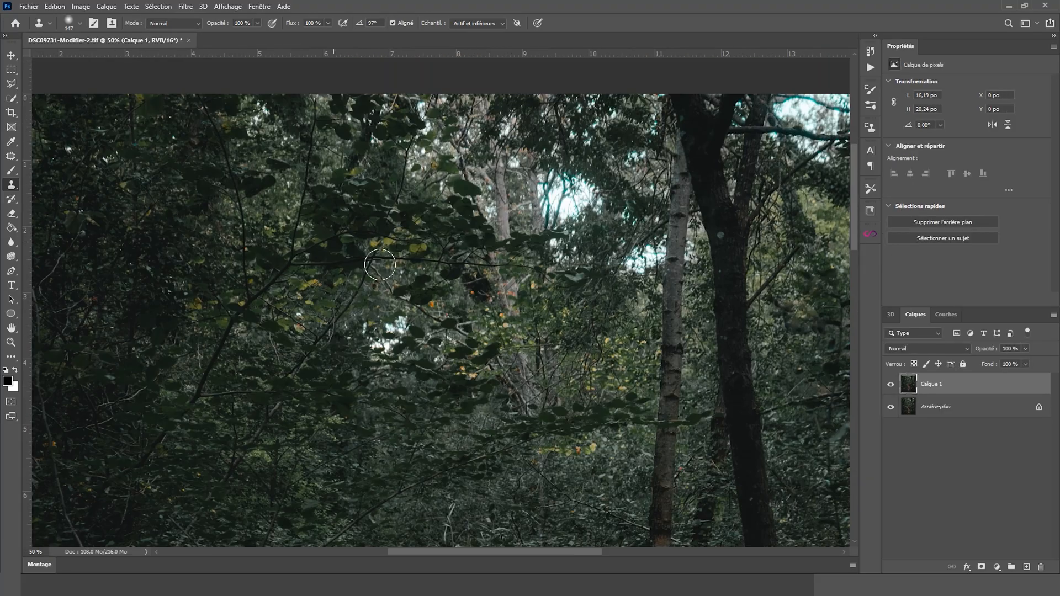
{"action": "left_click", "coordinate": [1026, 567]}
{"action": "left_click_drag", "start_coordinate": [381, 334], "coordinate": [406, 320]}
{"action": "left_click_drag", "start_coordinate": [302, 290], "coordinate": [234, 357]}
{"action": "left_click_drag", "start_coordinate": [497, 276], "coordinate": [308, 300]}
{"action": "left_click_drag", "start_coordinate": [575, 199], "coordinate": [501, 211]}
{"action": "left_click_drag", "start_coordinate": [503, 271], "coordinate": [568, 303]}
Step: Erase excess cloned foliage around the upper trees on the new layer and undo the last stroke
{"action": "key", "text": "e"}
{"action": "mouse_move", "coordinate": [601, 252]}
{"action": "left_mouse_down"}
{"action": "mouse_move", "coordinate": [576, 252]}
{"action": "mouse_move", "coordinate": [360, 360]}
{"action": "left_mouse_up"}
{"action": "key", "text": "ctrl+plus"}
{"action": "key", "text": "ctrl+plus"}
{"action": "key", "text": "ctrl+plus"}
{"action": "mouse_move", "coordinate": [552, 322]}
{"action": "left_mouse_down"}
{"action": "mouse_move", "coordinate": [802, 362]}
{"action": "mouse_move", "coordinate": [399, 329]}
{"action": "left_mouse_up"}
{"action": "key", "text": "ctrl+z"}
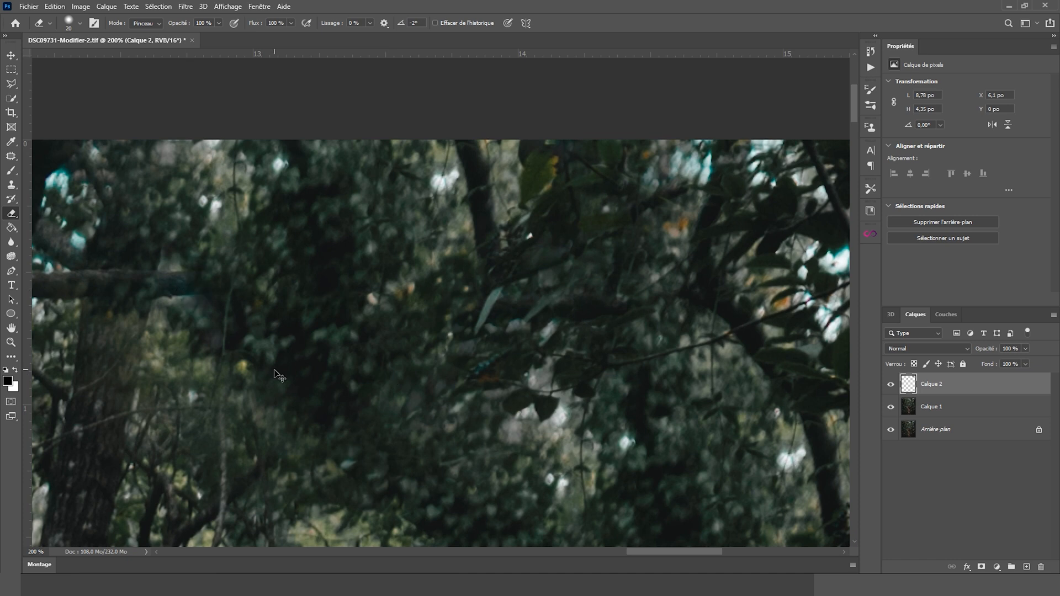
Step: Clone nearby foliage over the distracting bright area between the upper tree trunks with the Clone Stamp
{"action": "key", "text": "ctrl+minus"}
{"action": "key", "text": "ctrl+minus"}
{"action": "key", "text": "ctrl+minus"}
{"action": "key", "text": "ctrl+minus"}
{"action": "key", "text": "ctrl+minus"}
{"action": "key", "text": "ctrl+minus"}
{"action": "scroll", "coordinate": [537, 83], "scroll_direction": "up", "scroll_amount": 4}
{"action": "key", "text": "s"}
{"action": "left_click", "coordinate": [527, 356], "text": "alt"}
{"action": "left_click", "coordinate": [463, 331], "text": "alt"}
{"action": "mouse_move", "coordinate": [487, 239]}
{"action": "left_mouse_down"}
{"action": "mouse_move", "coordinate": [478, 237]}
{"action": "mouse_move", "coordinate": [586, 338]}
{"action": "left_mouse_up"}
Step: Outline the distracting bluish patch among the upper foliage on Calque 1 with the Lasso and open the selection's options
{"action": "key", "text": "e"}
{"action": "left_click", "coordinate": [938, 407]}
{"action": "key", "text": "l"}
{"action": "mouse_move", "coordinate": [527, 276]}
{"action": "left_mouse_down"}
{"action": "mouse_move", "coordinate": [418, 280]}
{"action": "mouse_move", "coordinate": [475, 338]}
{"action": "left_mouse_up"}
{"action": "right_click", "coordinate": [483, 288]}
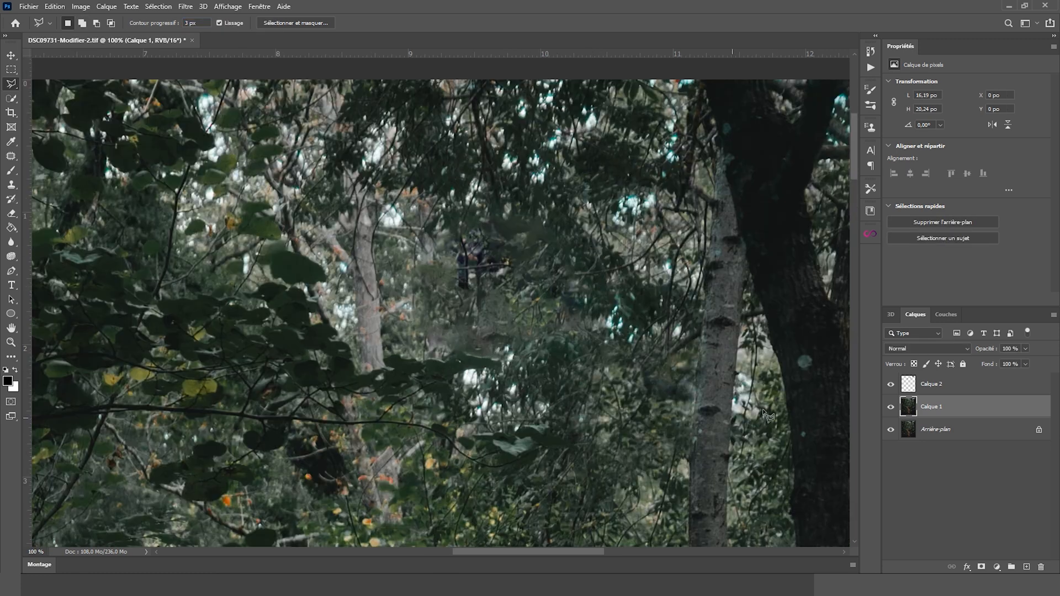